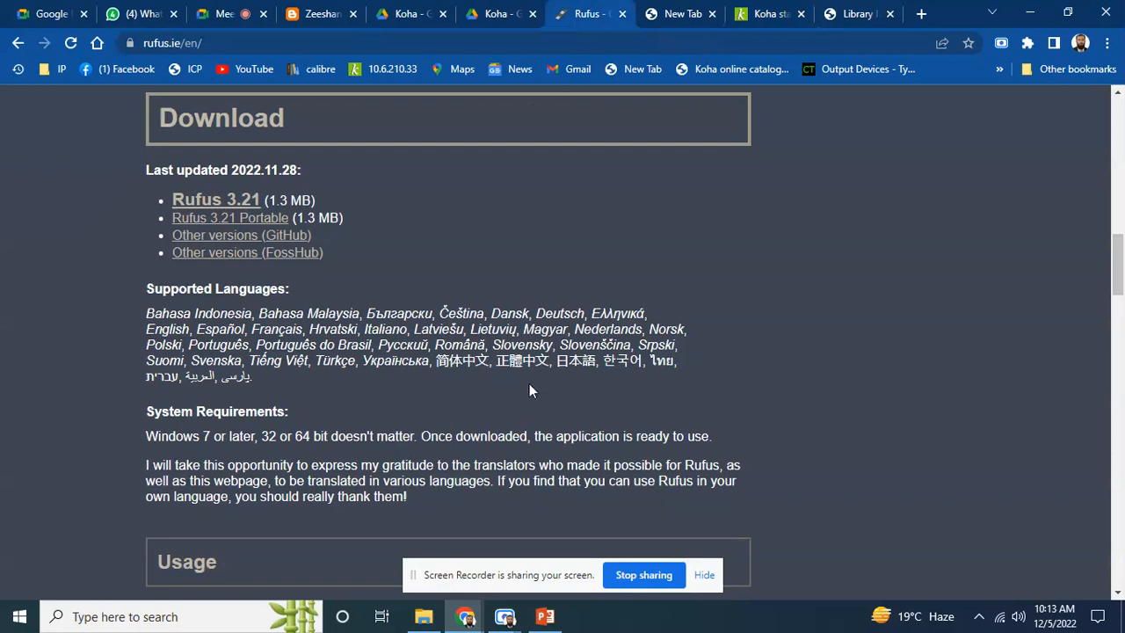
# Switch from the Rufus download page to the Google Meet tab in Chrome
pyautogui.click(231, 14)
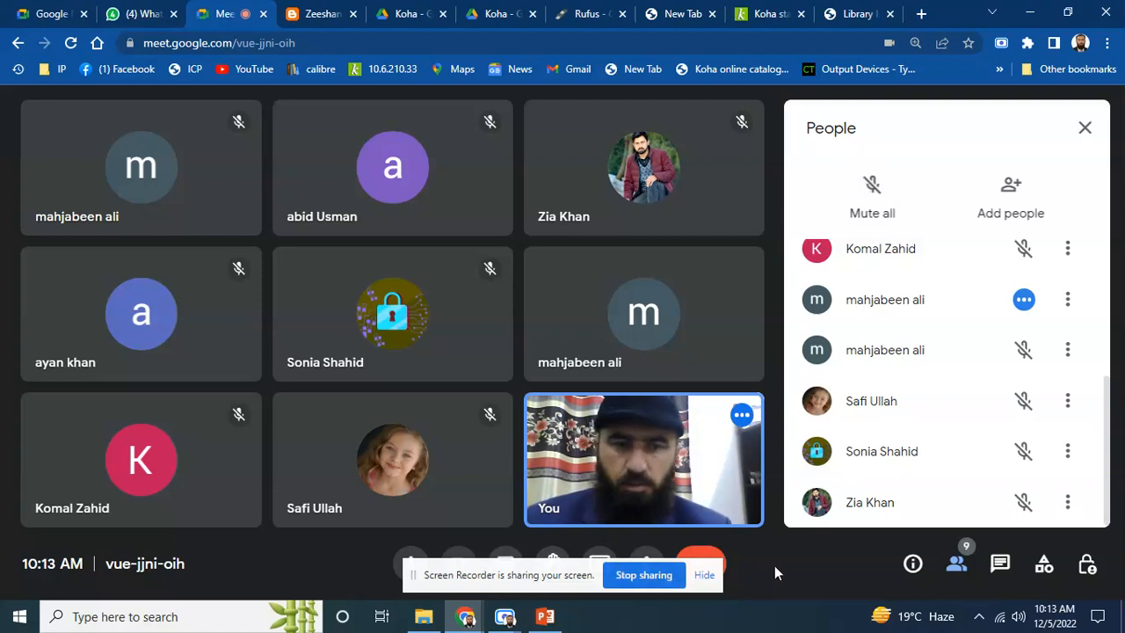
# Use Present now to share your entire screen with the Meet call
pyautogui.click(599, 557)
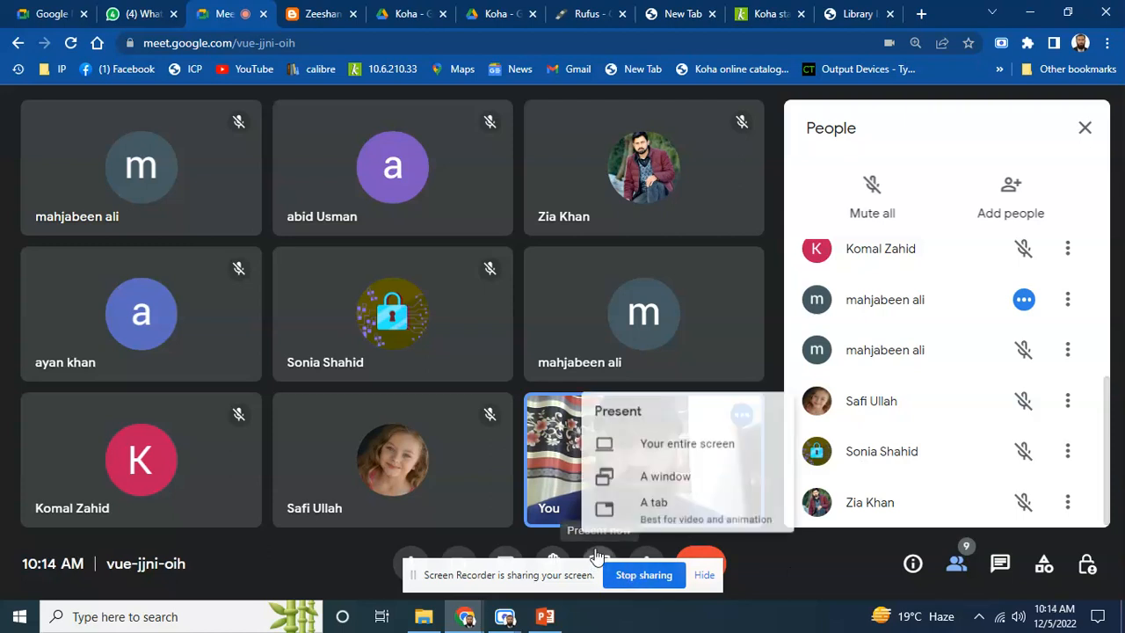
pyautogui.click(683, 441)
pyautogui.click(475, 232)
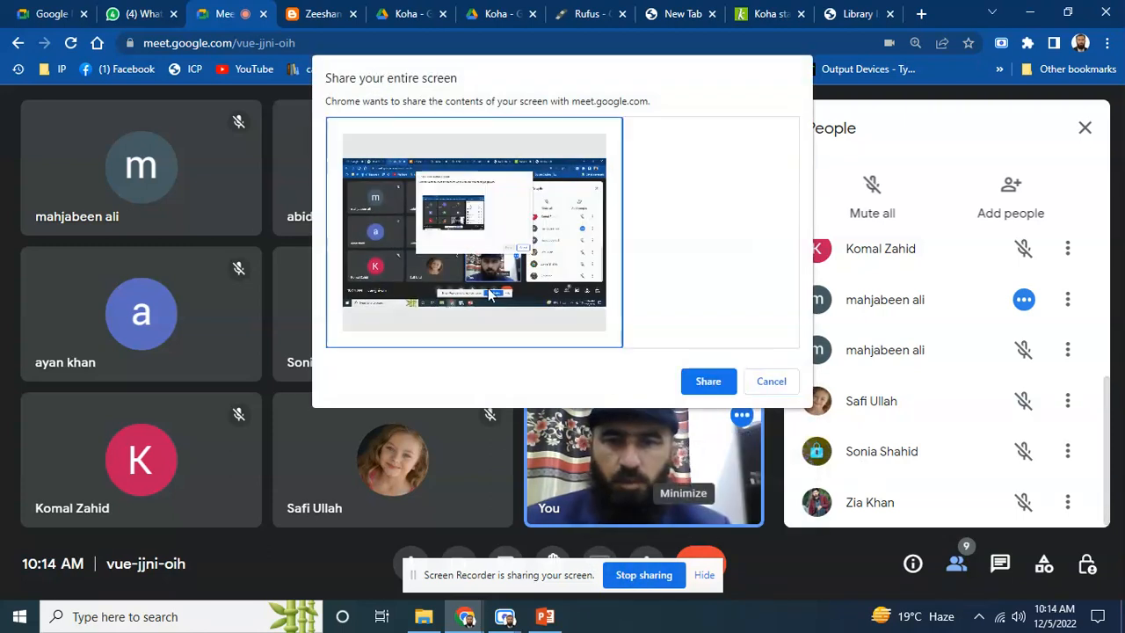
pyautogui.click(708, 380)
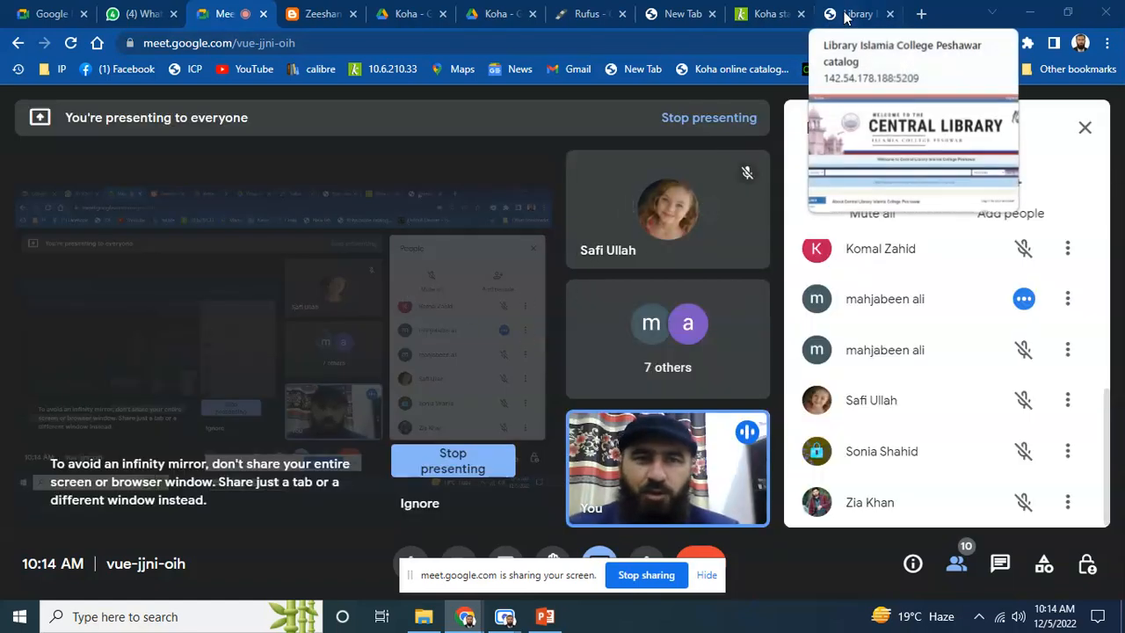
# Open a new Chrome tab and load the Koha server at 10.6.210.11:8000
pyautogui.click(921, 14)
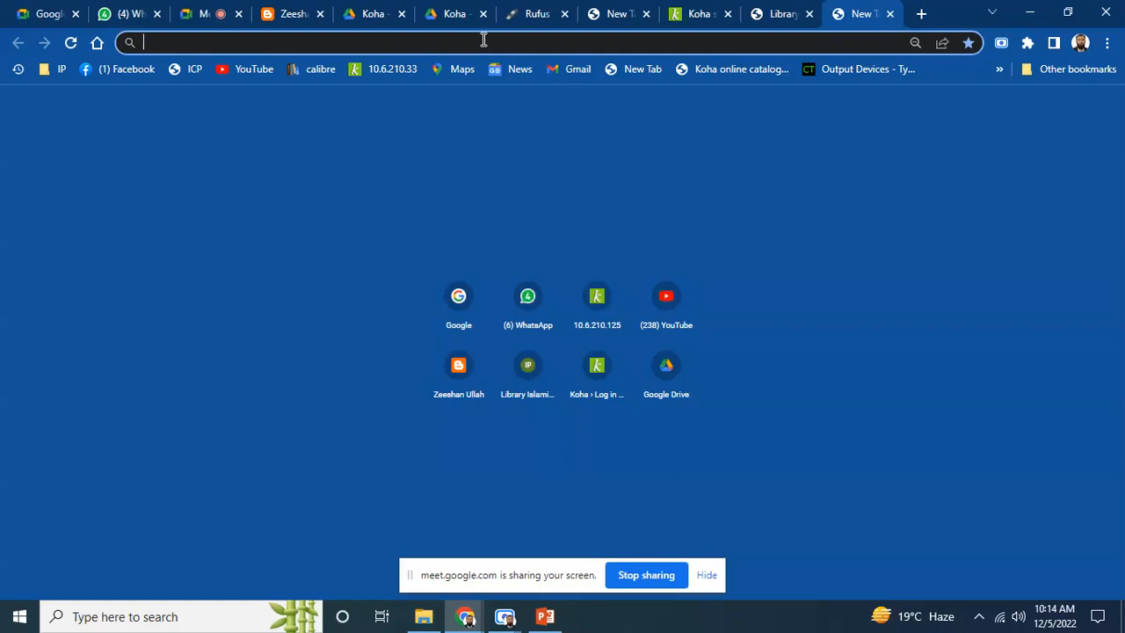
pyautogui.write('1')
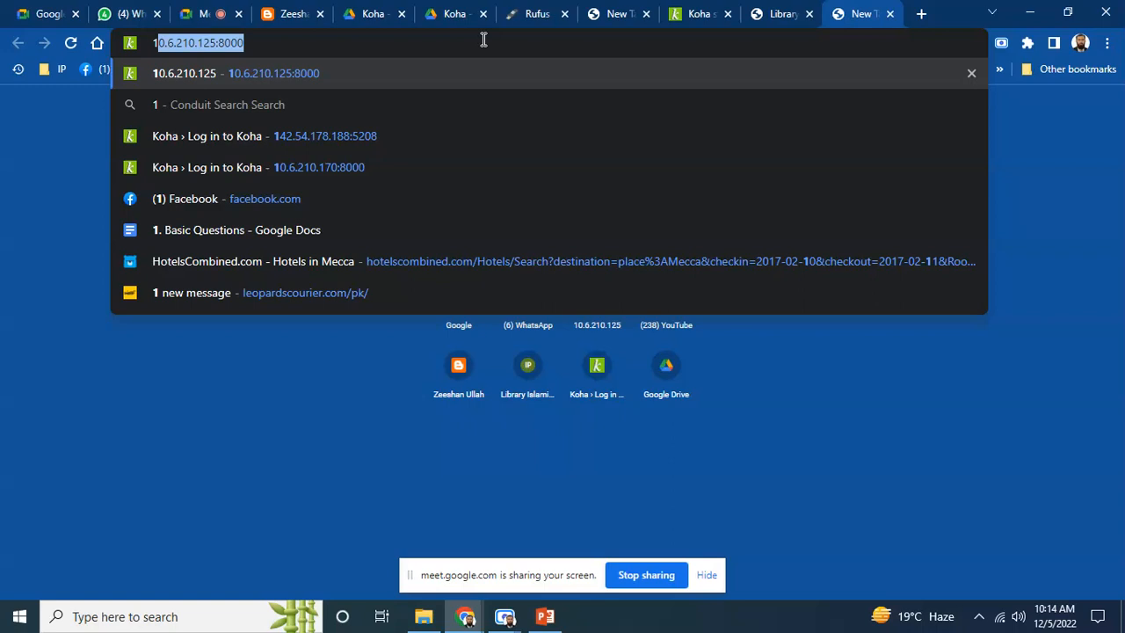
pyautogui.press('Right')
pyautogui.press('Left')
pyautogui.press('Left')
pyautogui.press('Left')
pyautogui.press('Left')
pyautogui.press('Left')
pyautogui.press('BackSpace')
pyautogui.press('BackSpace')
pyautogui.write('1')
pyautogui.press('Return')
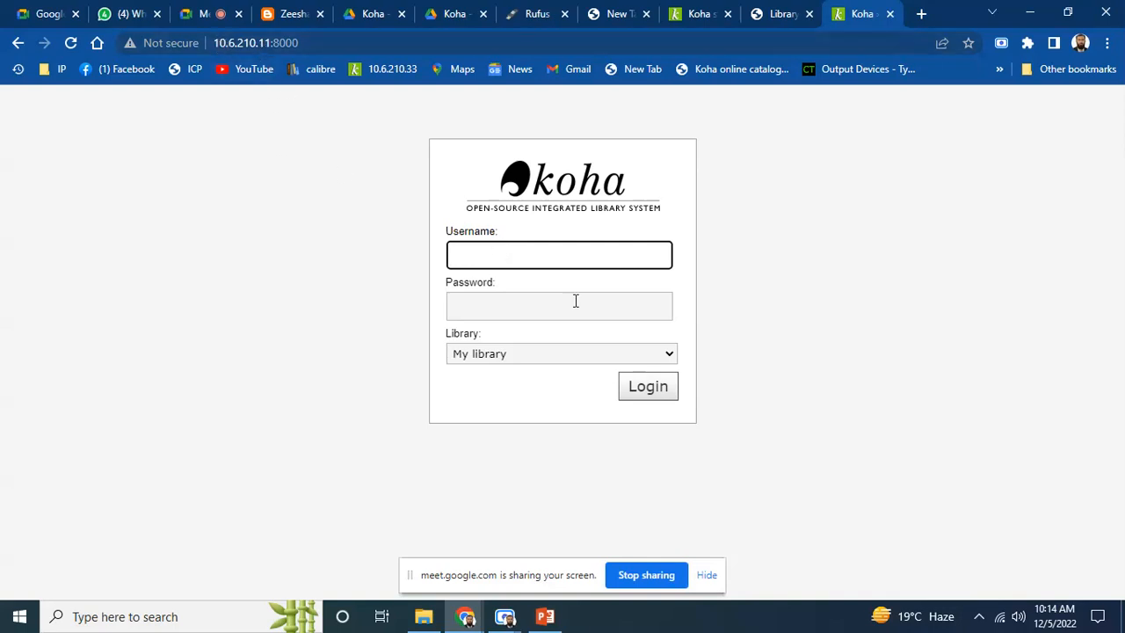
# Log in to the Koha staff interface with the staff username and password
pyautogui.write('1')
pyautogui.press('Tab')
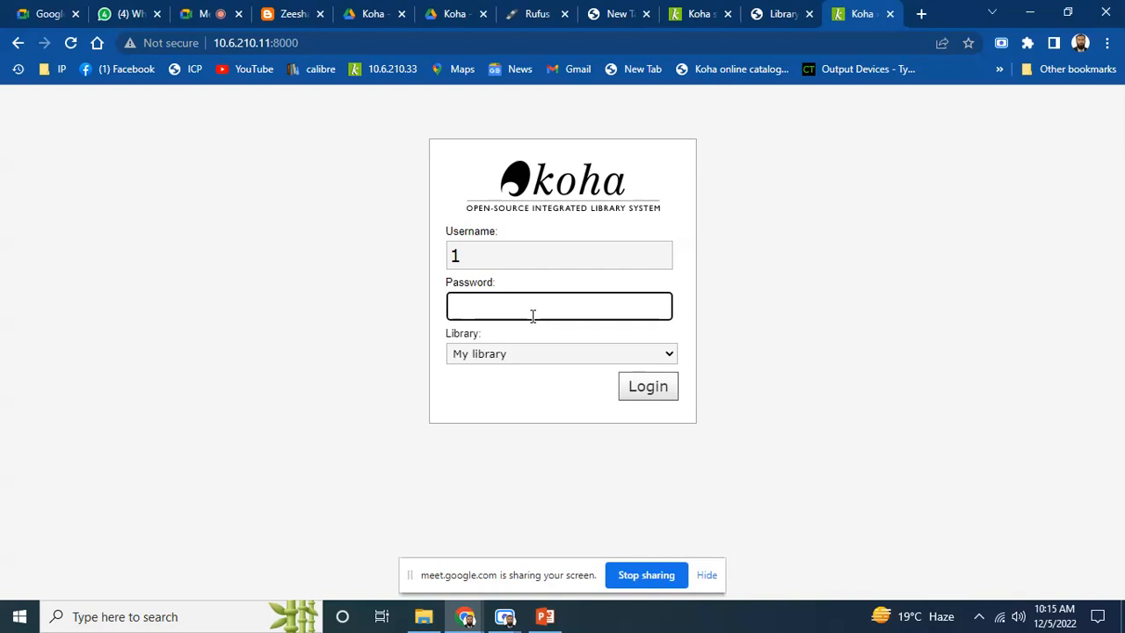
pyautogui.write('1**************')
pyautogui.press('Return')
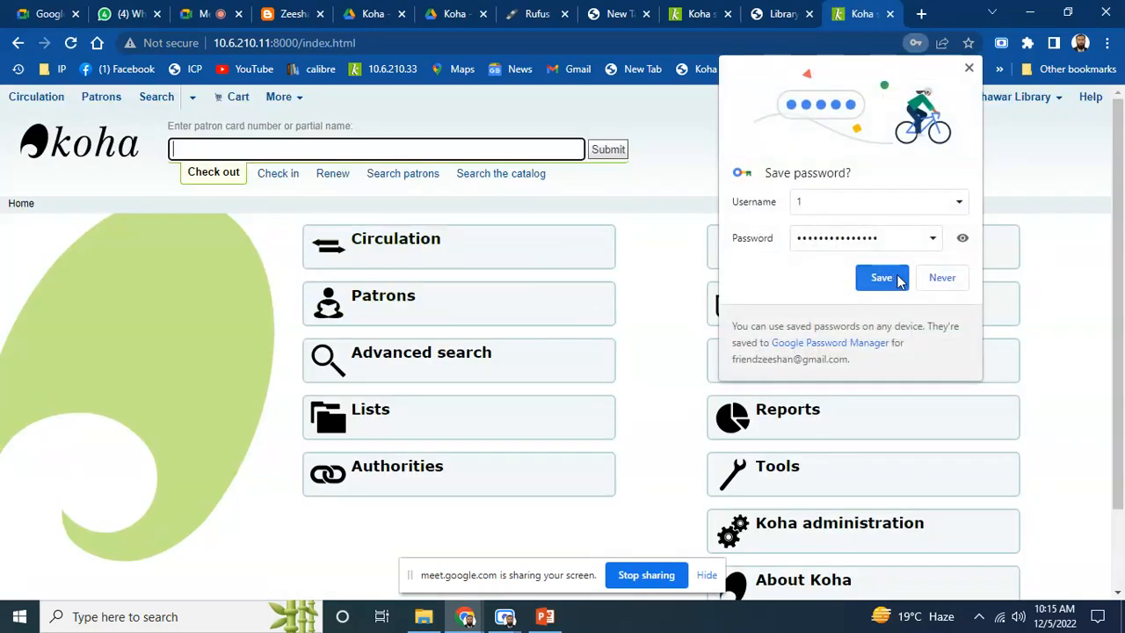
pyautogui.click(940, 278)
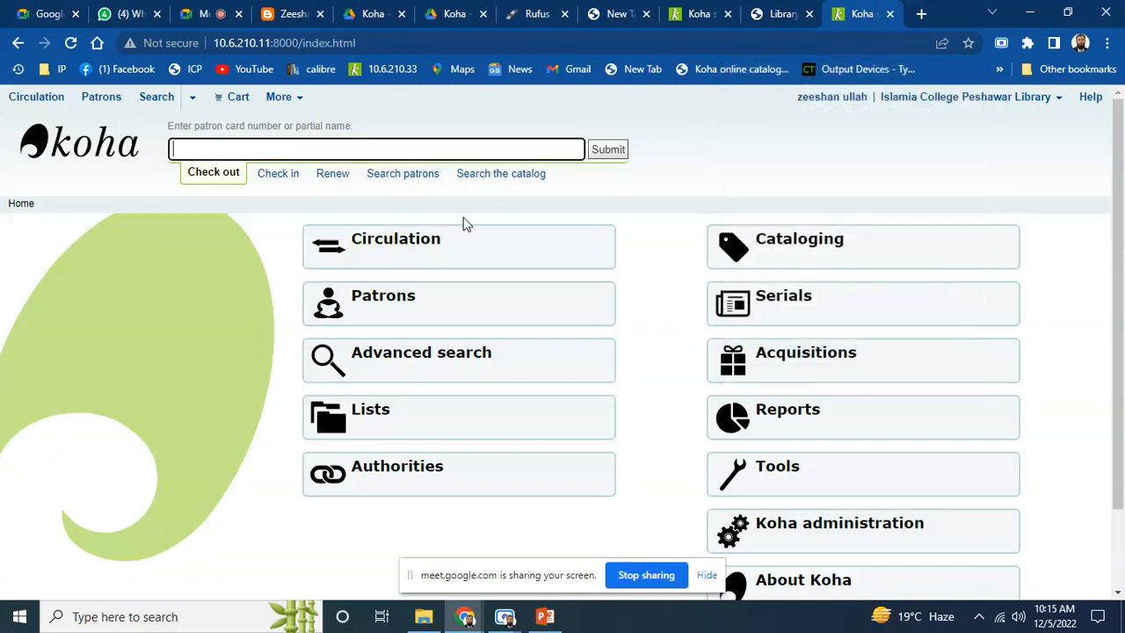
pyautogui.moveTo(1122, 206); pyautogui.dragTo(1122, 181)
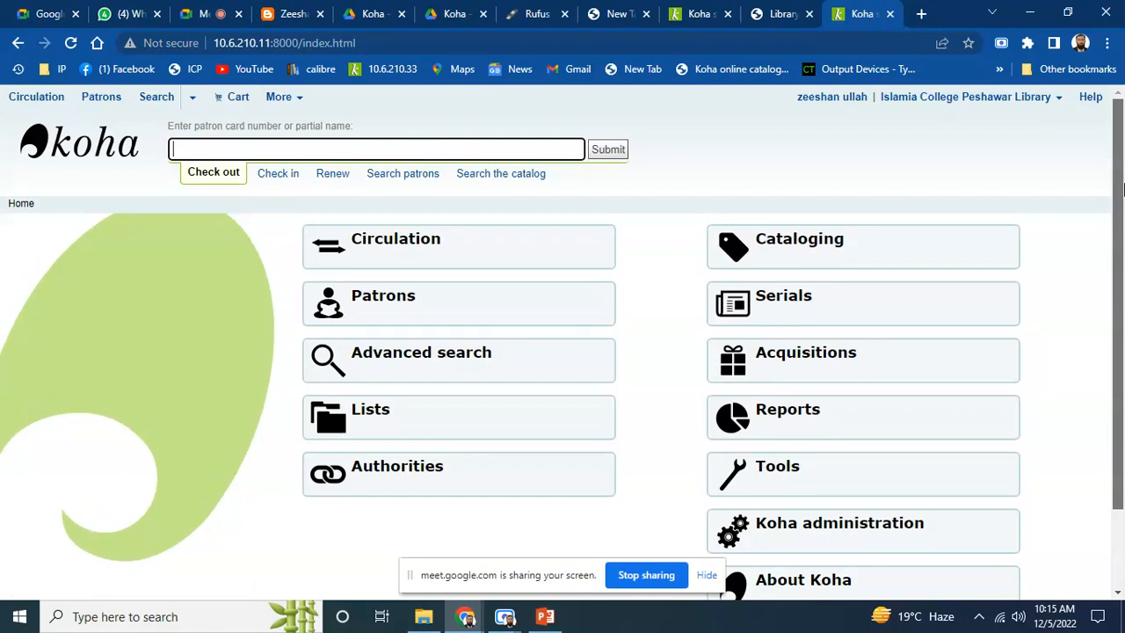
pyautogui.moveTo(1122, 189)
pyautogui.mouseDown()
pyautogui.moveTo(1122, 297)
pyautogui.moveTo(1122, 182)
pyautogui.moveTo(1122, 246)
pyautogui.moveTo(1119, 195)
pyautogui.mouseUp()
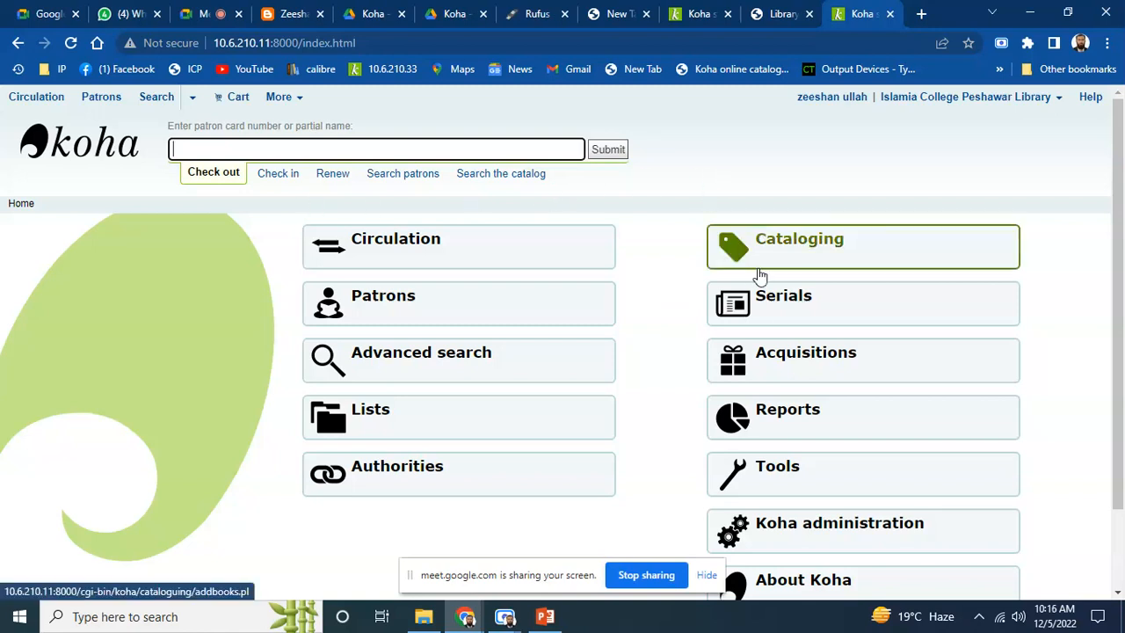
# From the Cataloging module, start a new record using the Default framework
pyautogui.click(857, 252)
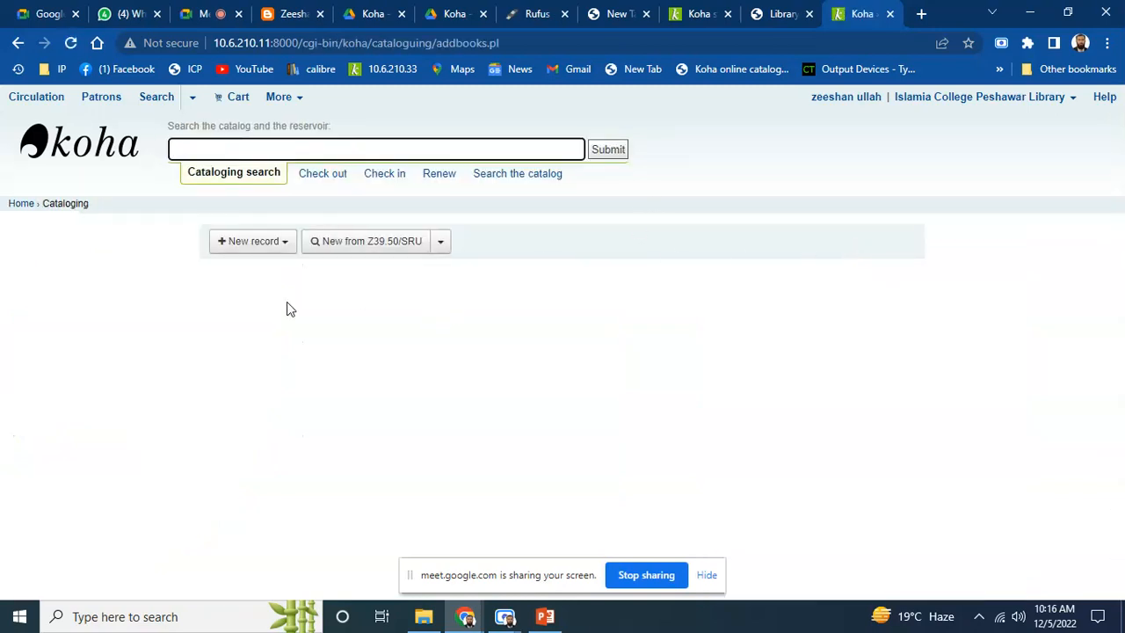
pyautogui.click(283, 242)
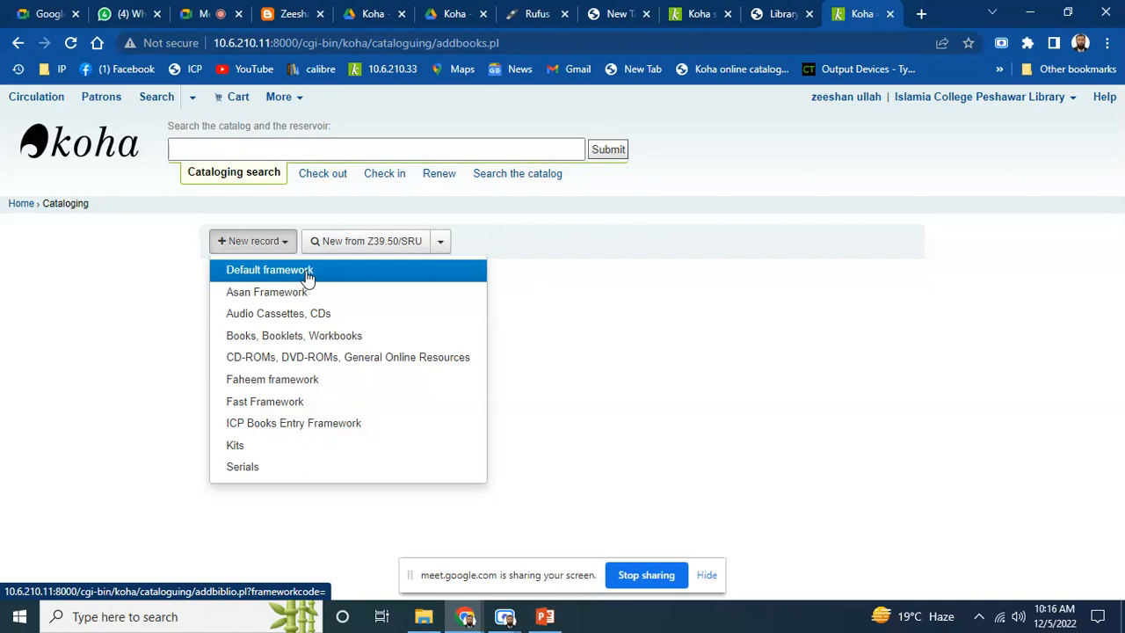
pyautogui.click(309, 276)
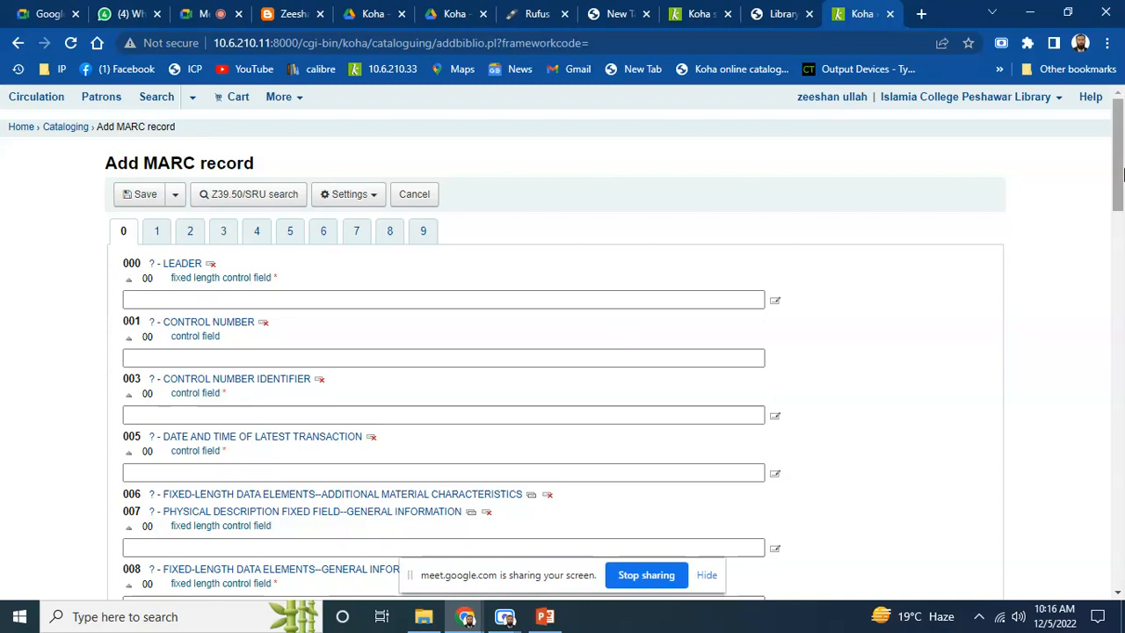
pyautogui.moveTo(1120, 174); pyautogui.dragTo(1121, 178)
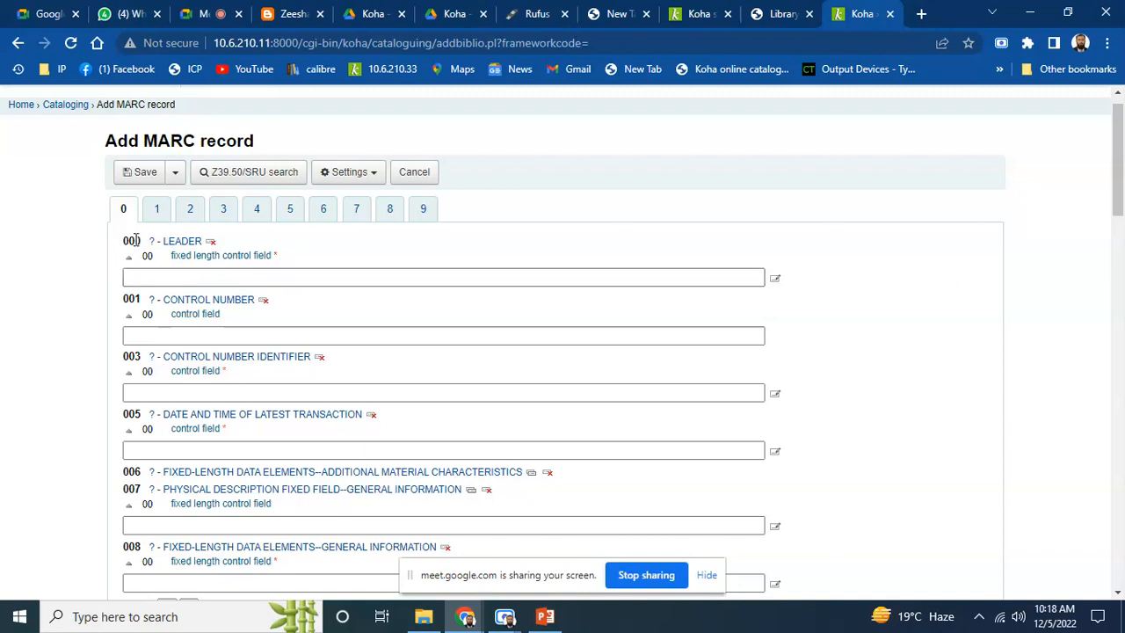
# Fill the 000 LEADER field with 'nam a22 7a 4500'
pyautogui.click(158, 278)
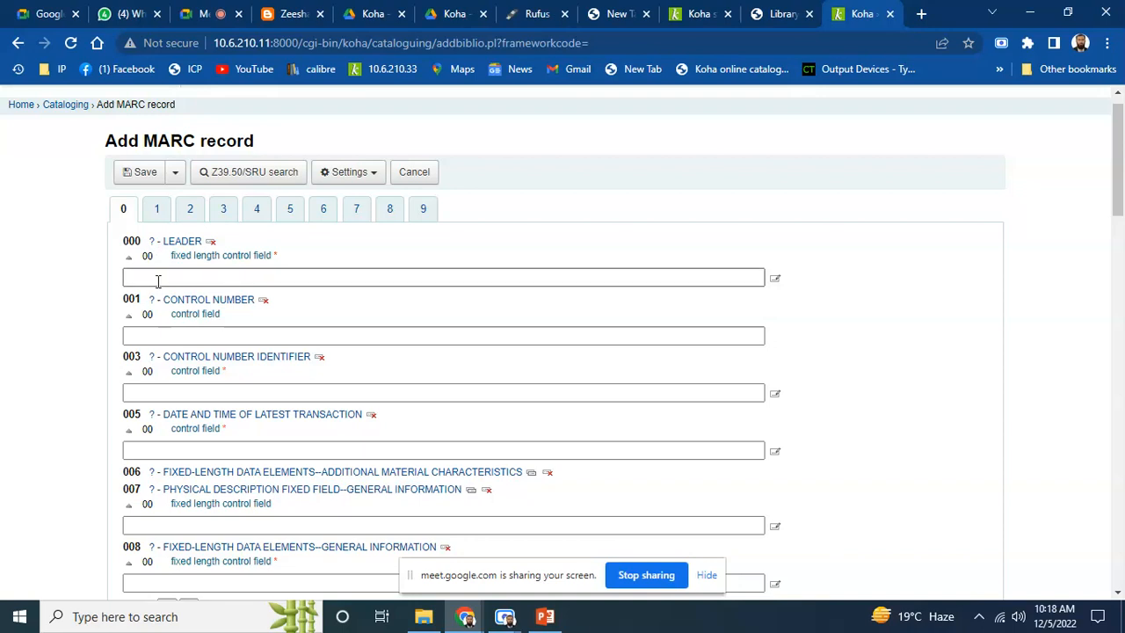
pyautogui.click(224, 279)
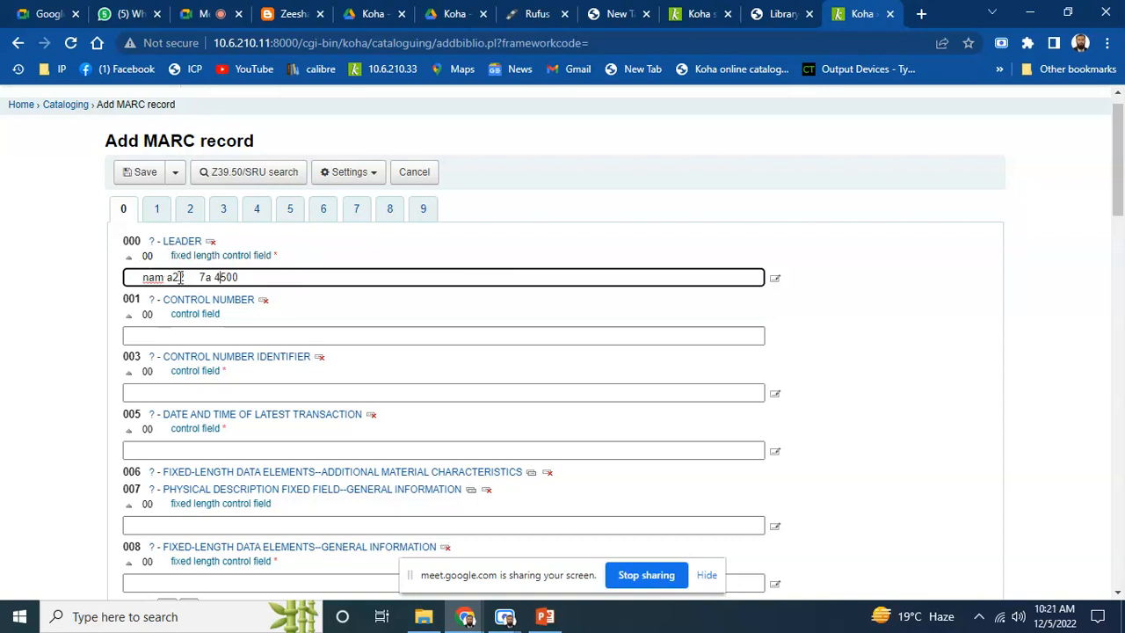
pyautogui.click(198, 336)
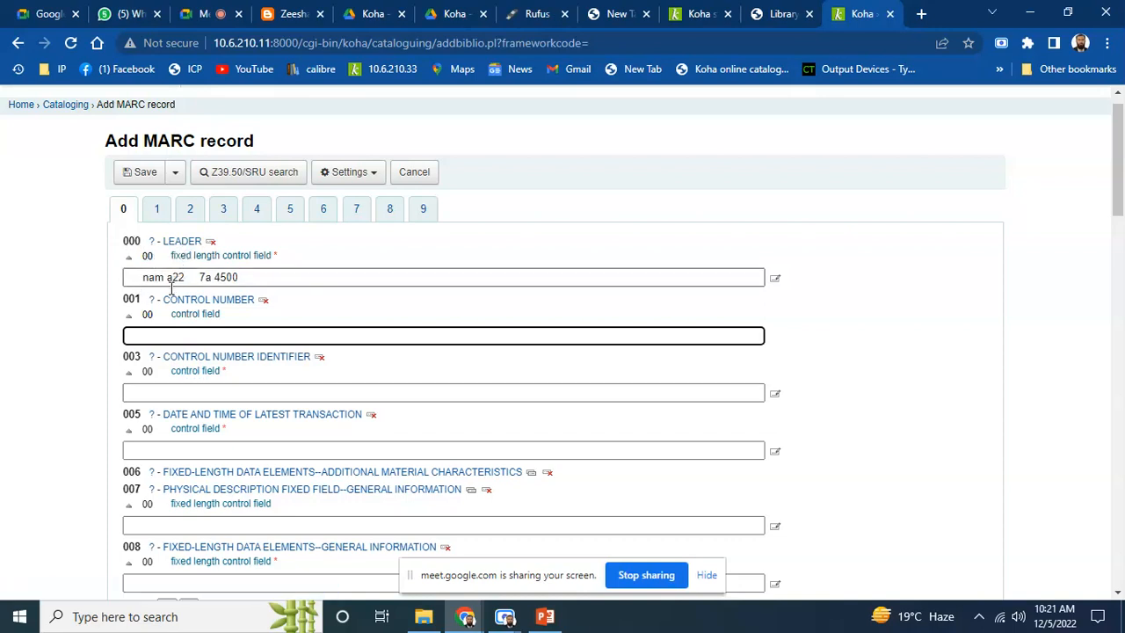
# Enter OSt in field 003 and auto-fill 005 with timestamp 20221205051632.0
pyautogui.click(160, 393)
pyautogui.write('OSt')
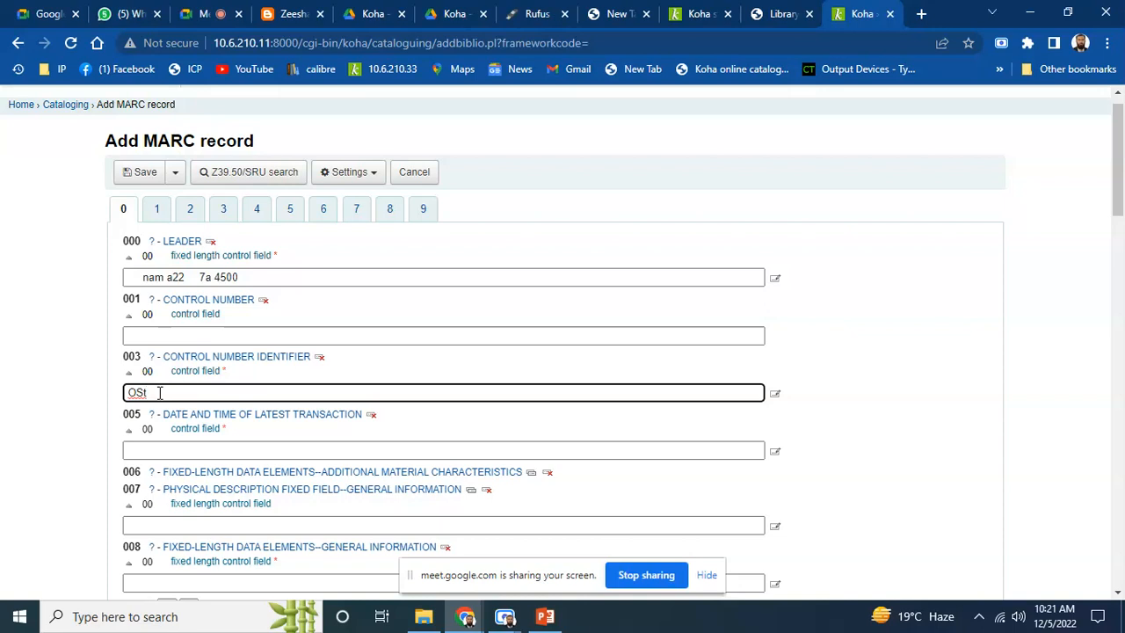
pyautogui.click(189, 446)
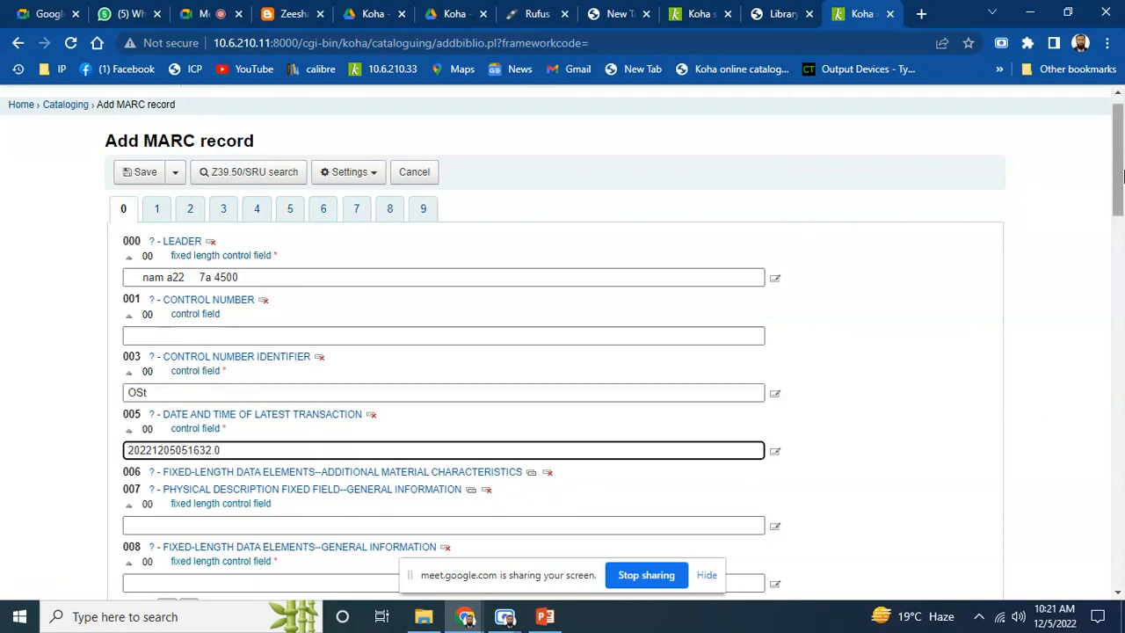
pyautogui.scroll(-2, 1122, 176)
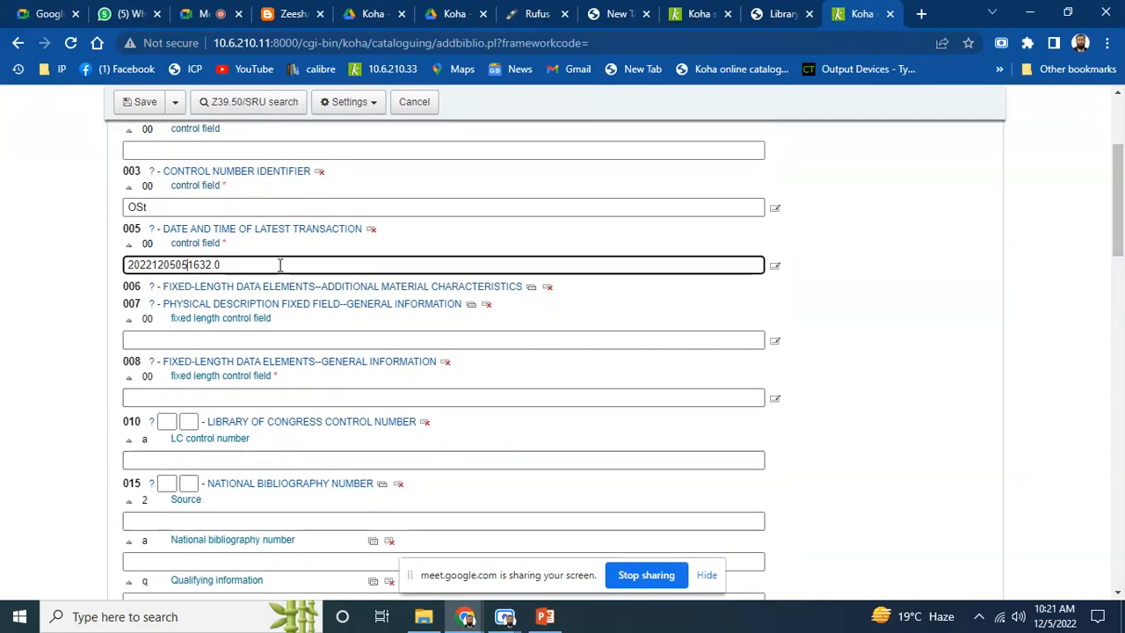
pyautogui.click(226, 246)
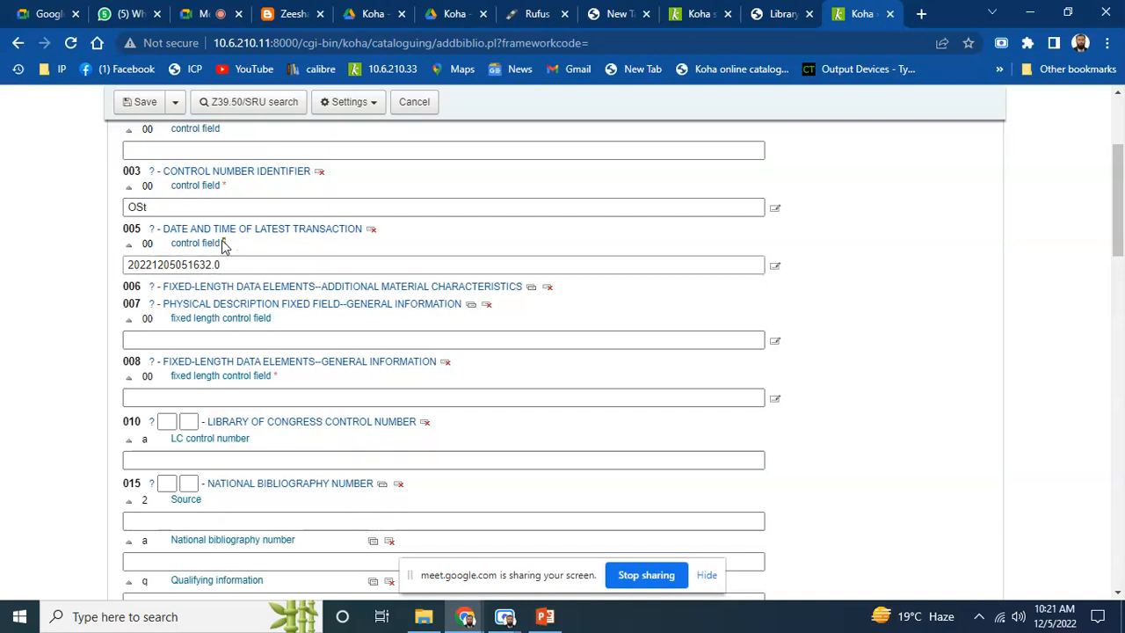
pyautogui.moveTo(1120, 219); pyautogui.dragTo(1122, 318)
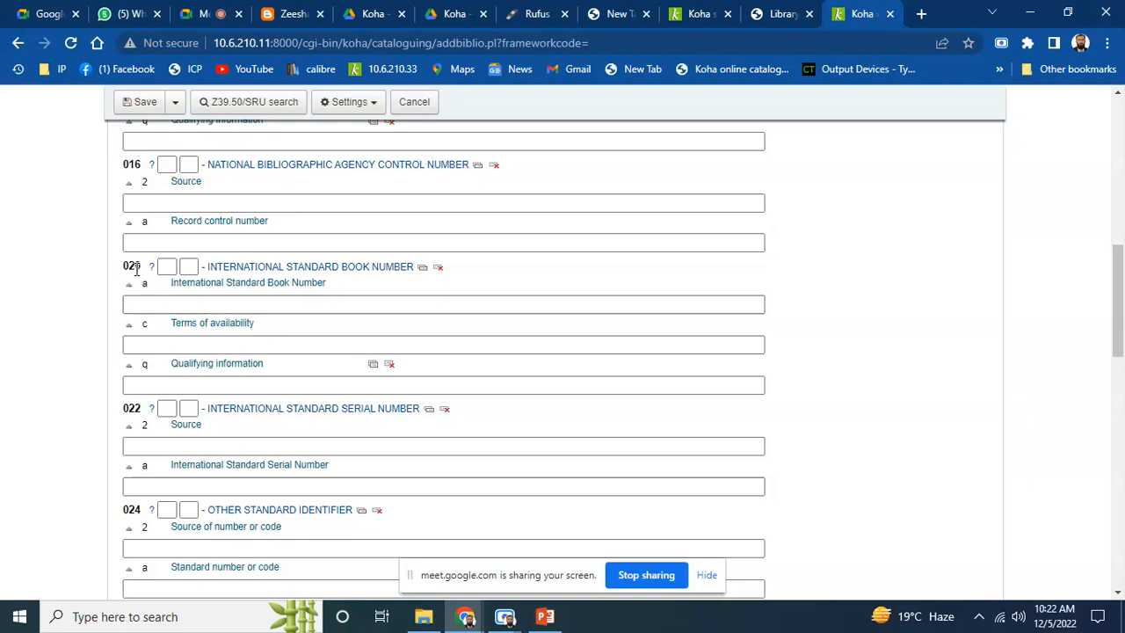
pyautogui.click(211, 303)
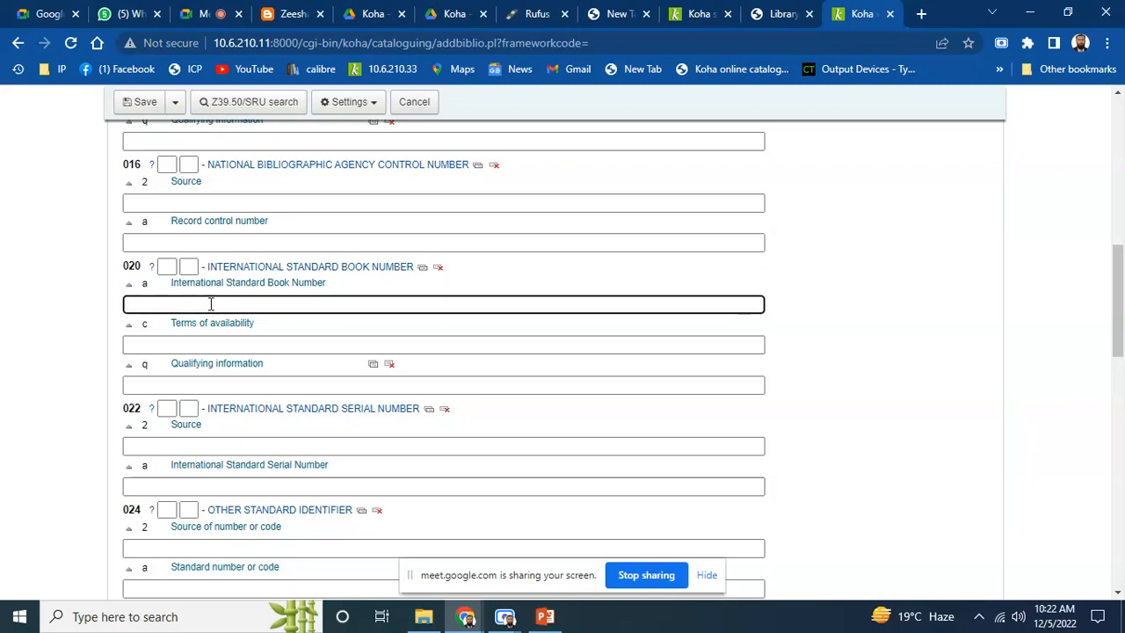
pyautogui.write('123098765478')
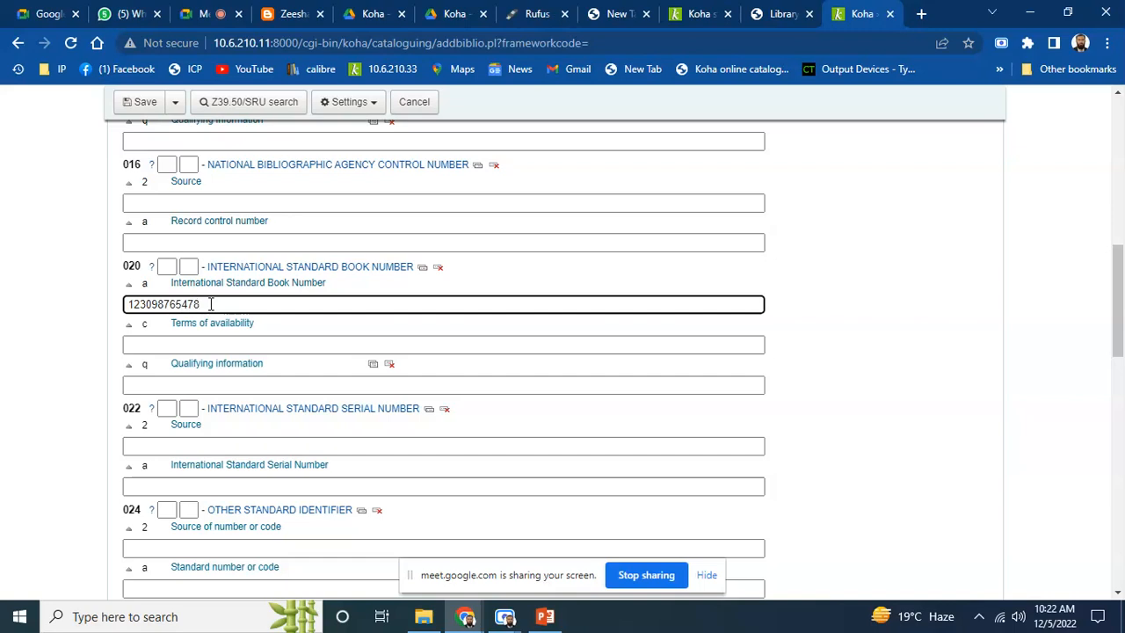
pyautogui.click(197, 323)
pyautogui.click(195, 324)
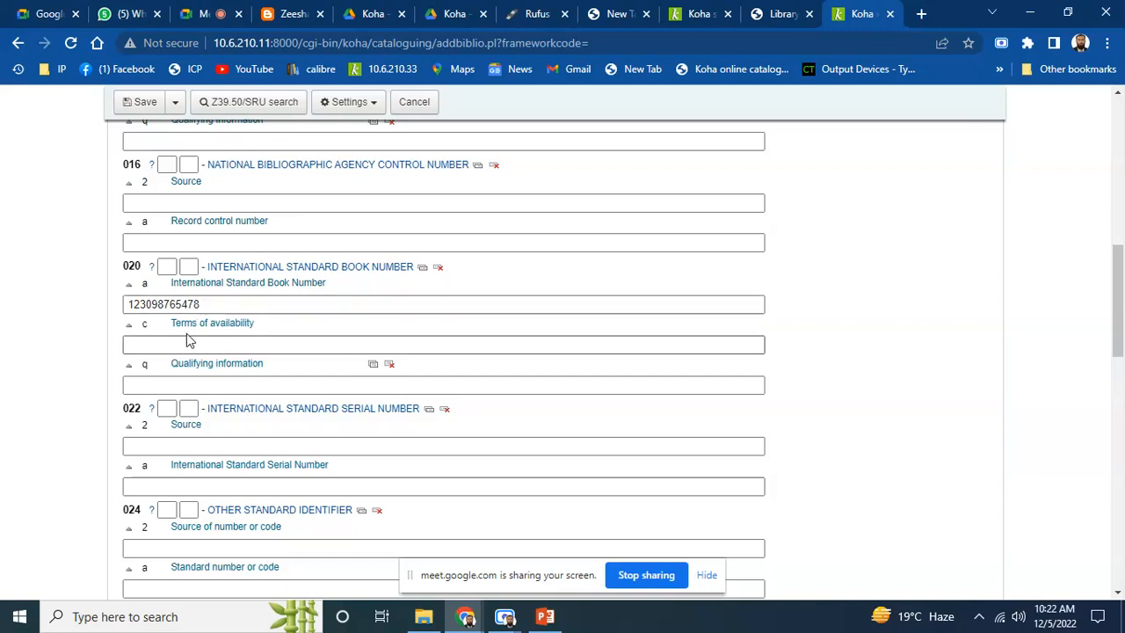
pyautogui.click(196, 300)
pyautogui.click(207, 306)
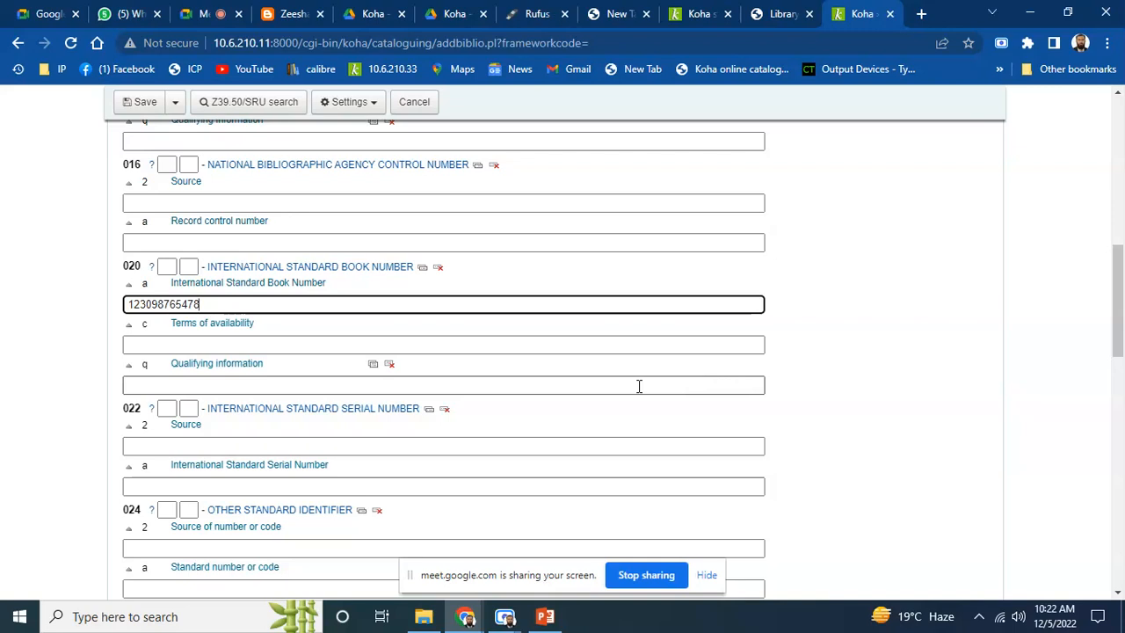
# Enter ICP as the transcribing agency in field 040 subfield c
pyautogui.moveTo(1123, 312); pyautogui.dragTo(1123, 374)
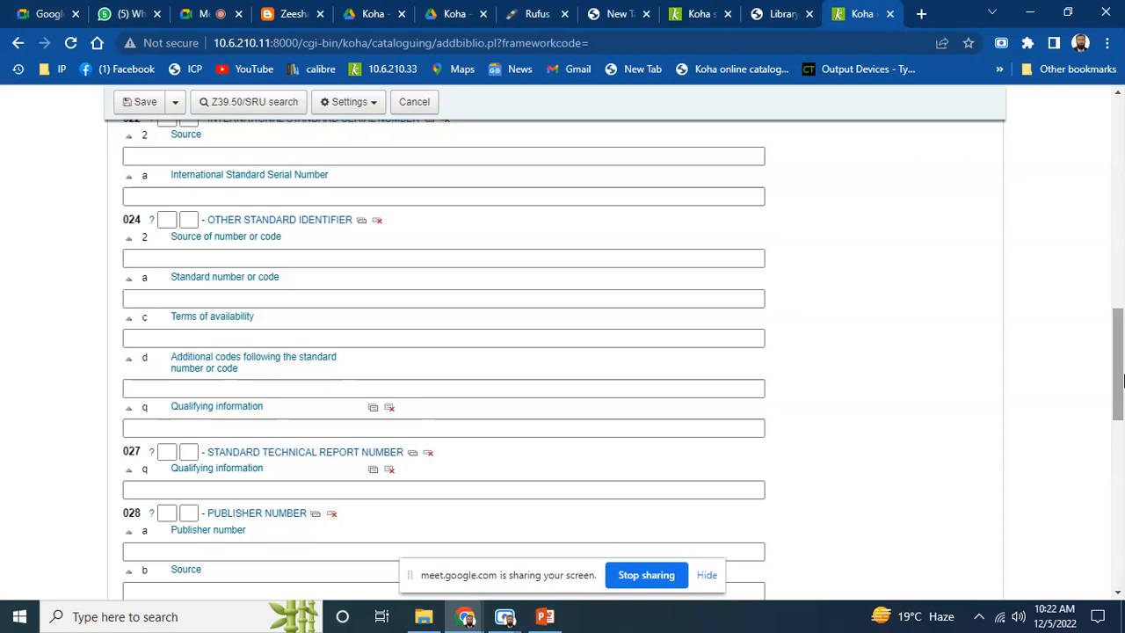
pyautogui.moveTo(1123, 355); pyautogui.dragTo(1123, 362)
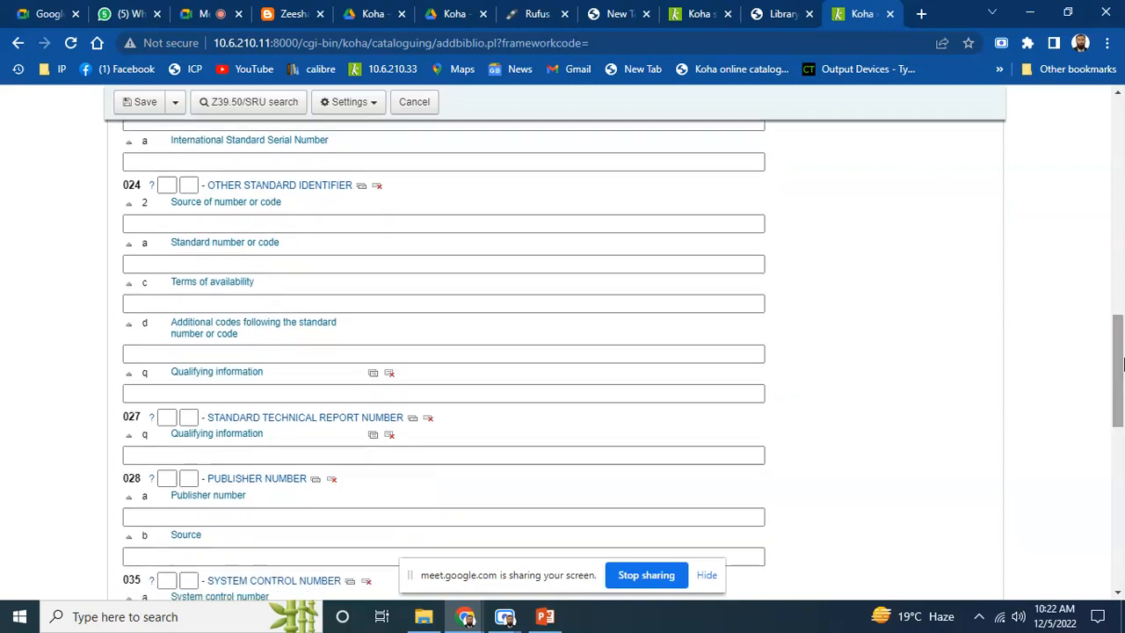
pyautogui.scroll(-1, 1123, 403)
pyautogui.moveTo(1123, 400); pyautogui.dragTo(1123, 448)
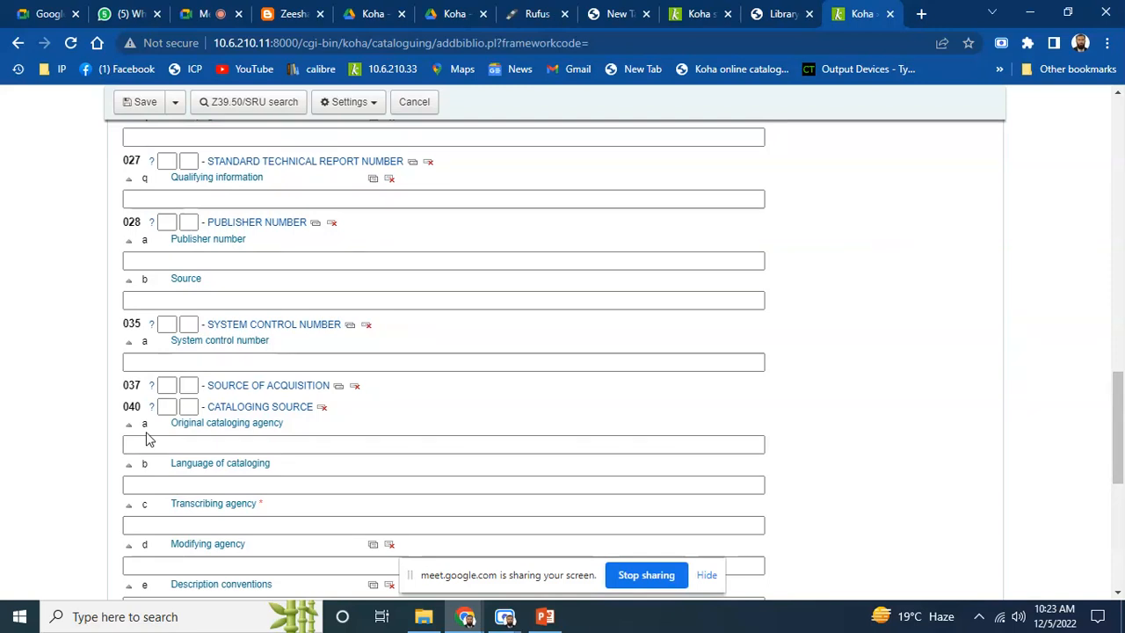
pyautogui.click(162, 525)
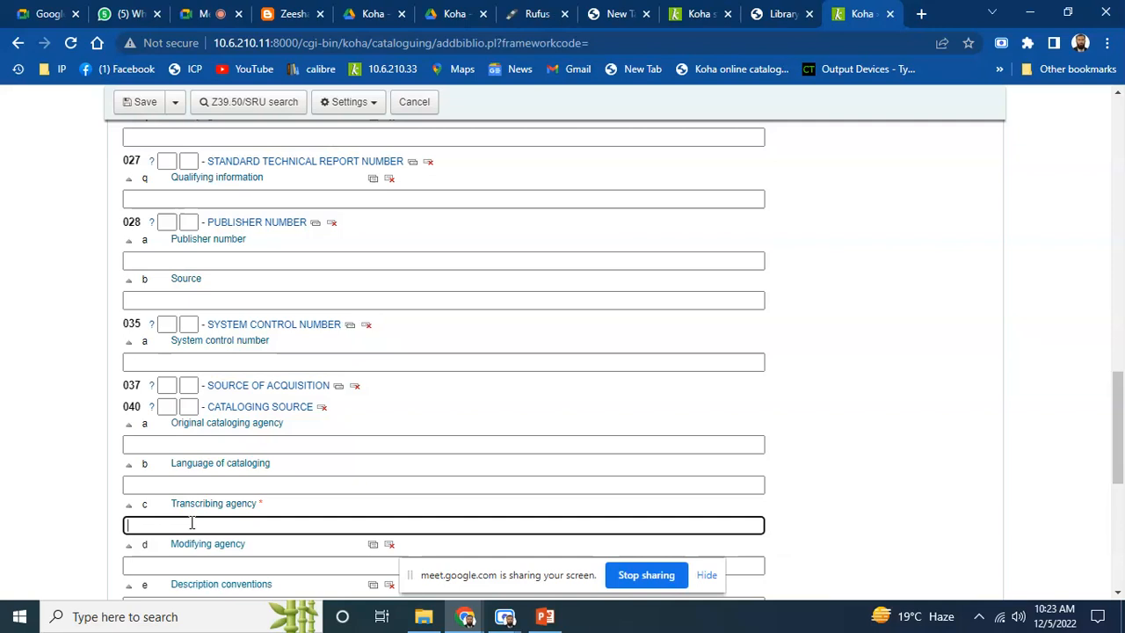
pyautogui.write('ICP')
pyautogui.moveTo(1122, 413); pyautogui.dragTo(1122, 482)
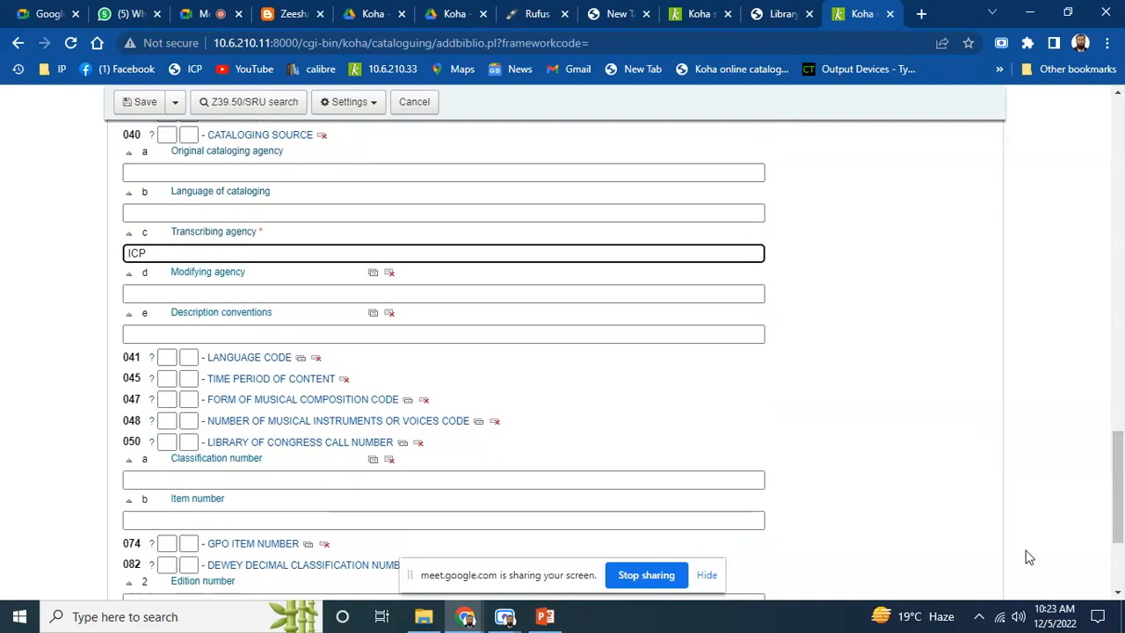
pyautogui.moveTo(1123, 468); pyautogui.dragTo(1122, 541)
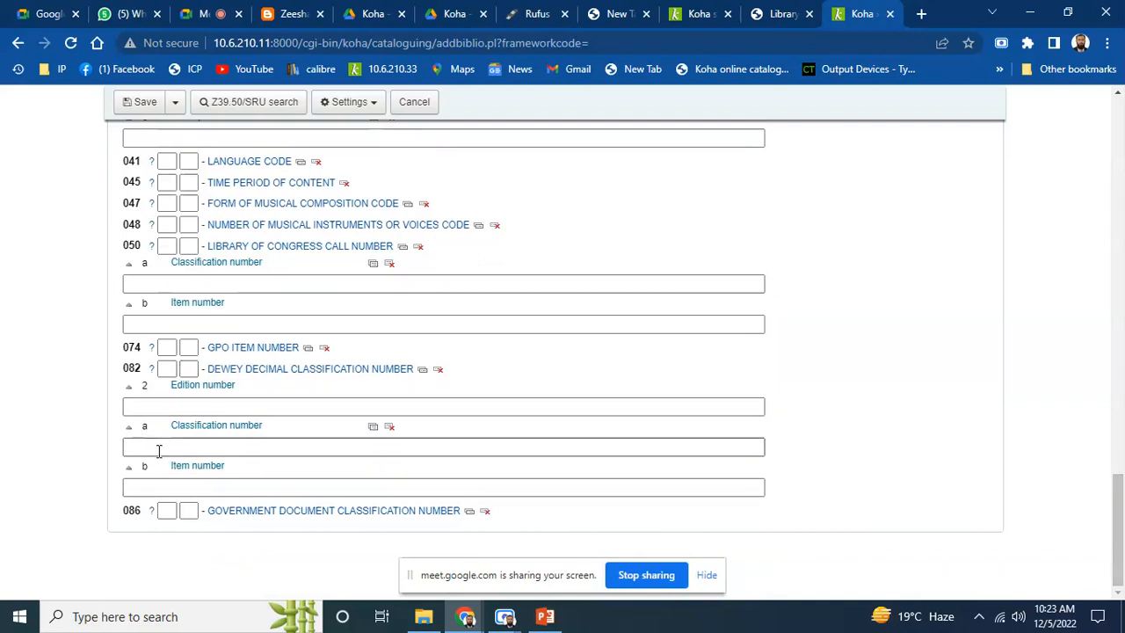
# Fill field 082 with classification number 004 ($a) and item number USM ($b)
pyautogui.click(160, 487)
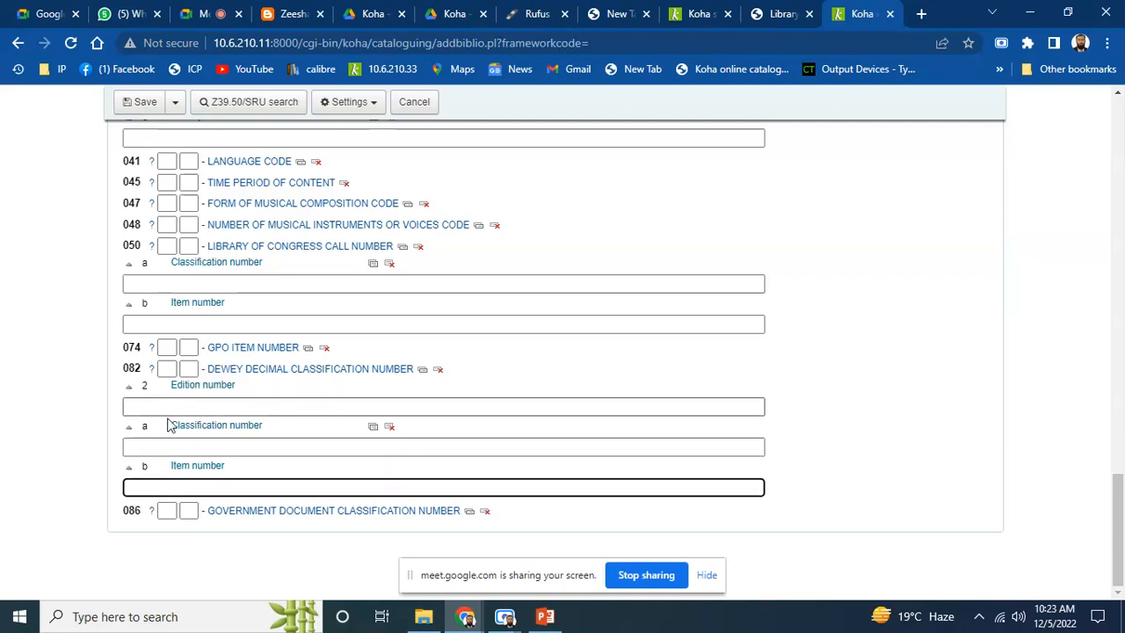
pyautogui.click(167, 447)
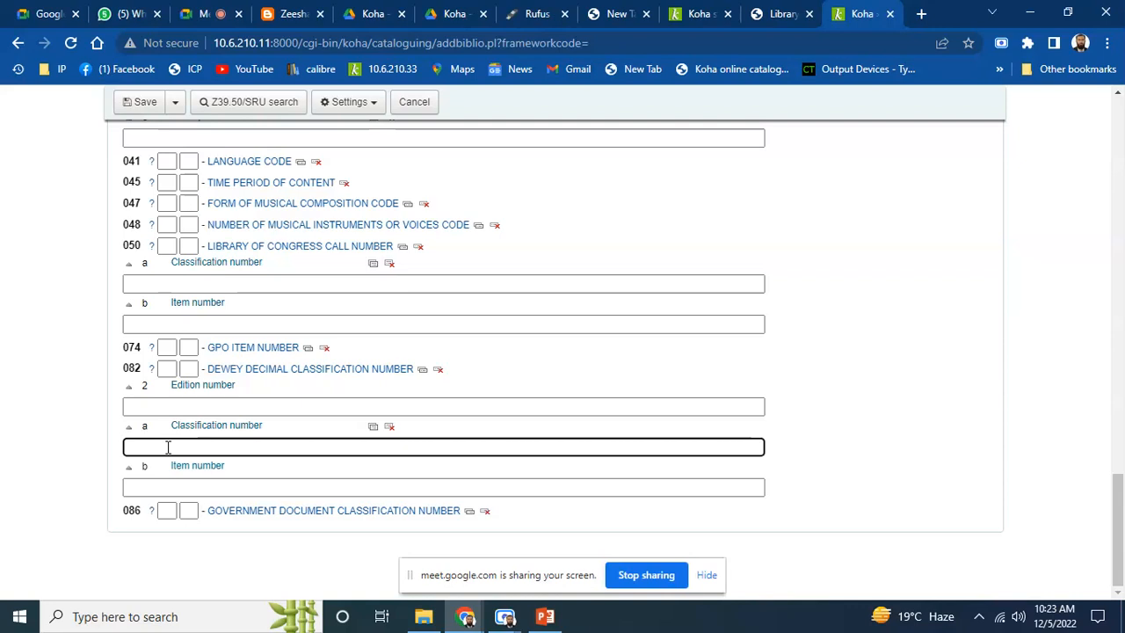
pyautogui.write('004')
pyautogui.click(167, 487)
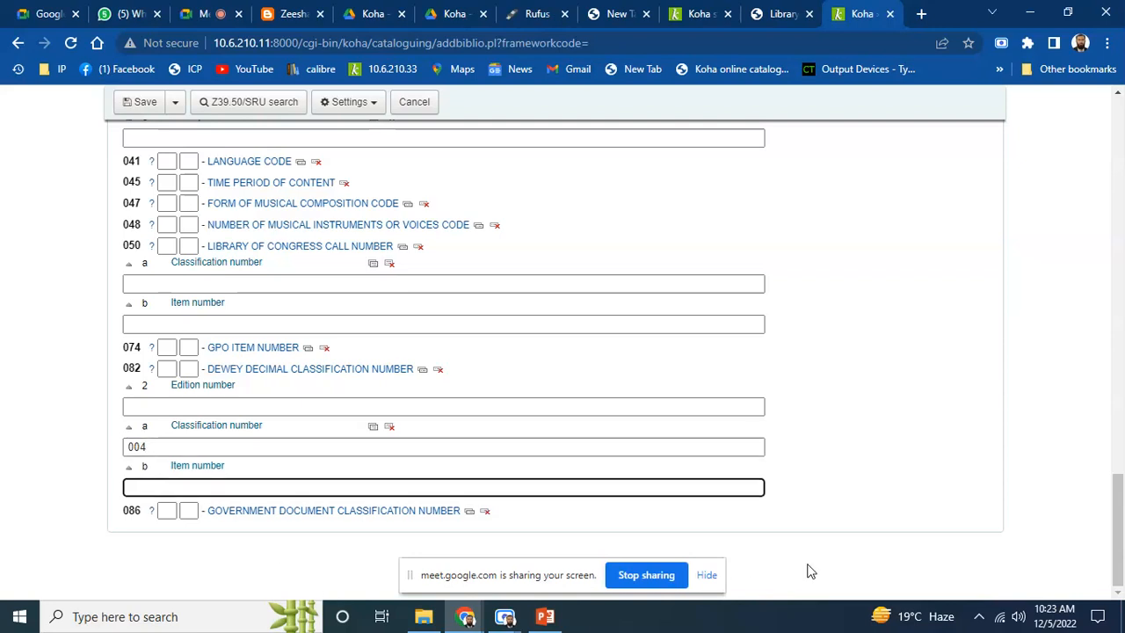
pyautogui.click(979, 618)
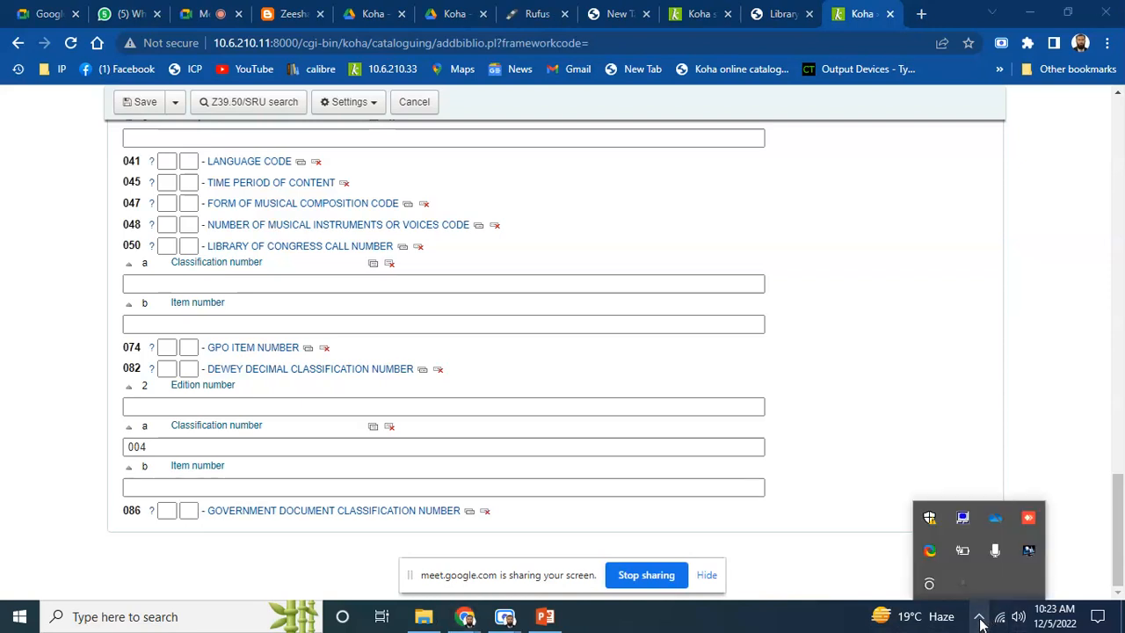
pyautogui.click(978, 618)
pyautogui.click(185, 488)
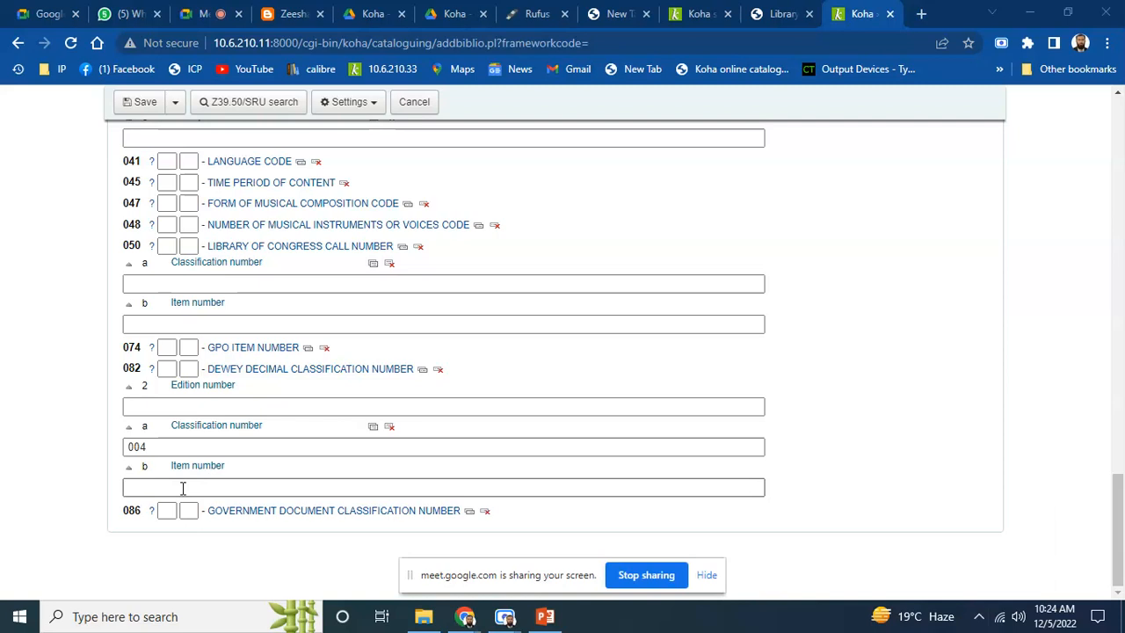
pyautogui.click(183, 488)
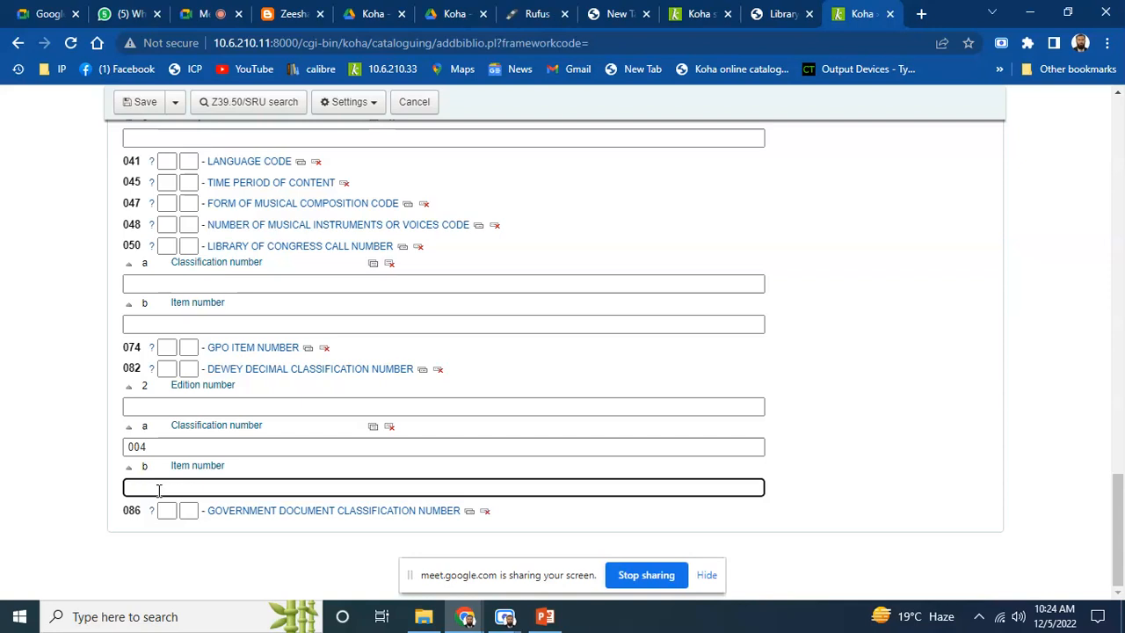
pyautogui.write('USM')
# Enter the author's name, surname first, in field 100 $a Personal name as the main entry
pyautogui.moveTo(1120, 466); pyautogui.dragTo(1122, 123)
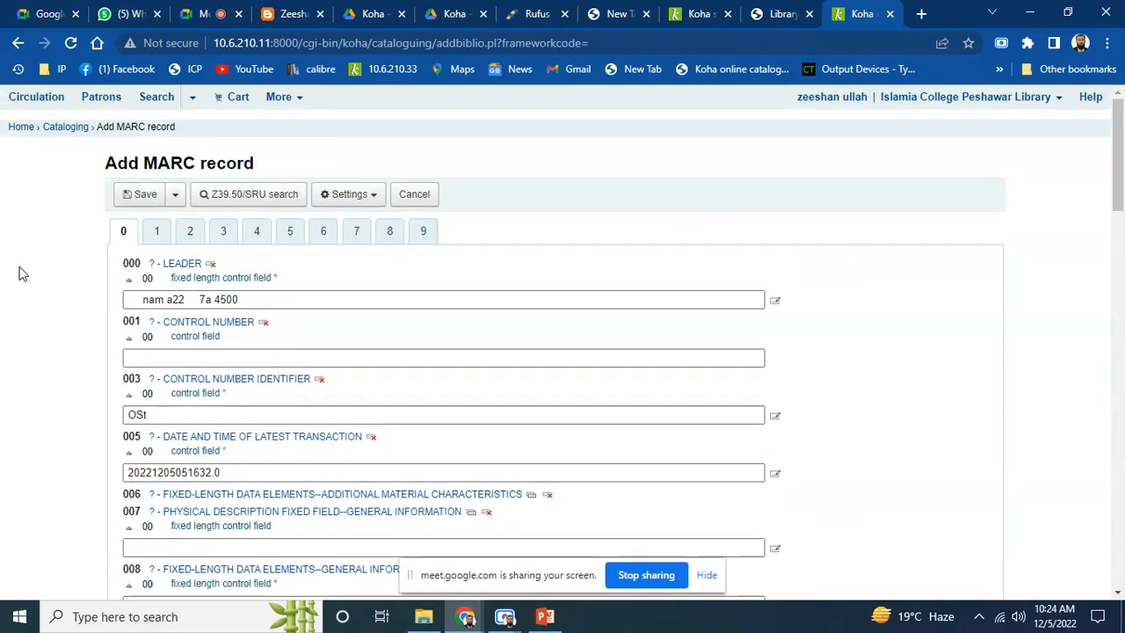
pyautogui.click(158, 231)
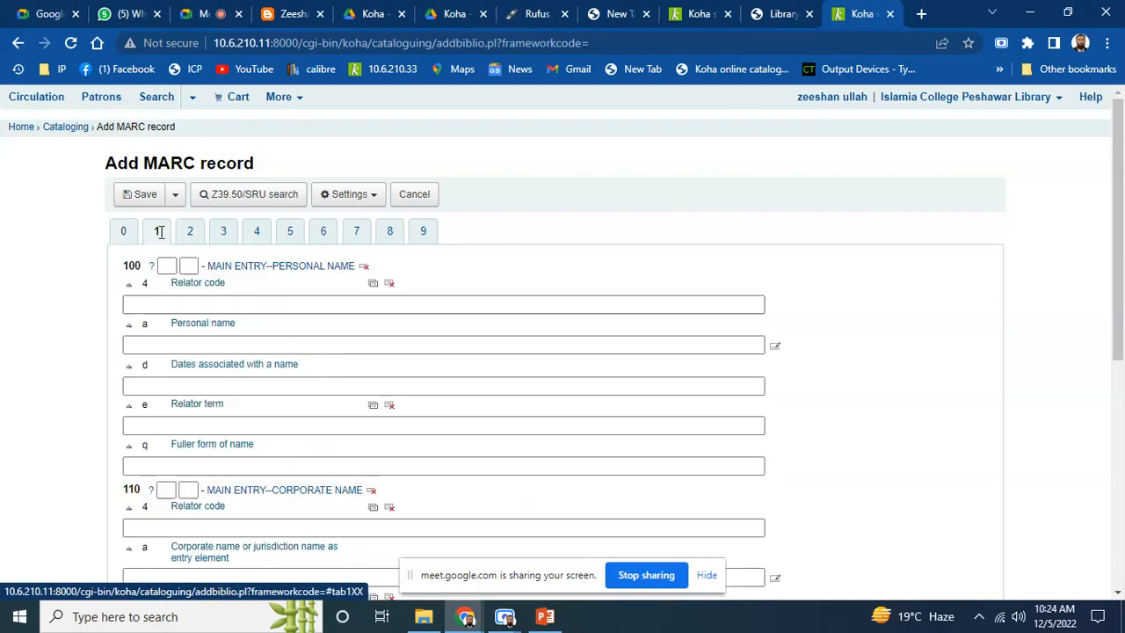
pyautogui.click(169, 350)
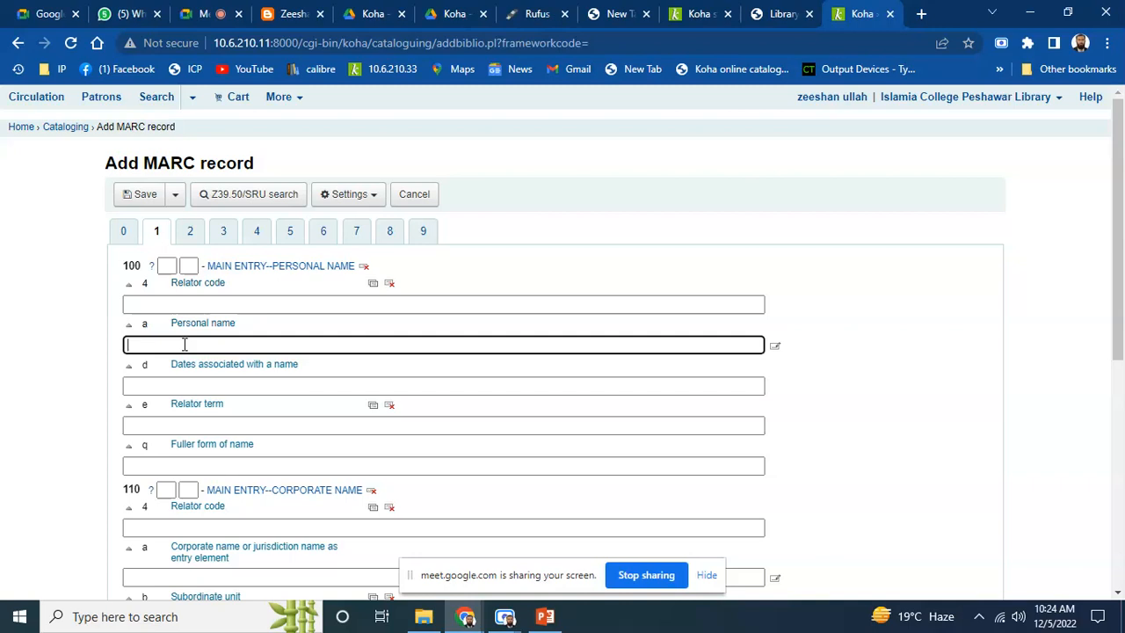
pyautogui.write('Usman, Abid')
pyautogui.moveTo(1123, 218); pyautogui.dragTo(1123, 180)
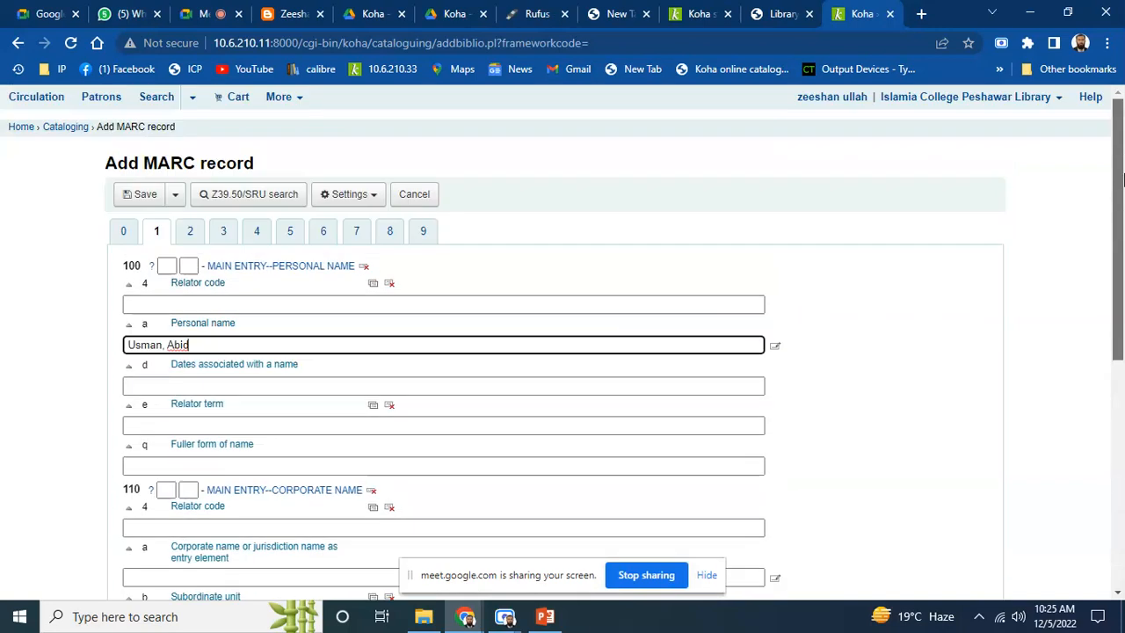
pyautogui.click(196, 232)
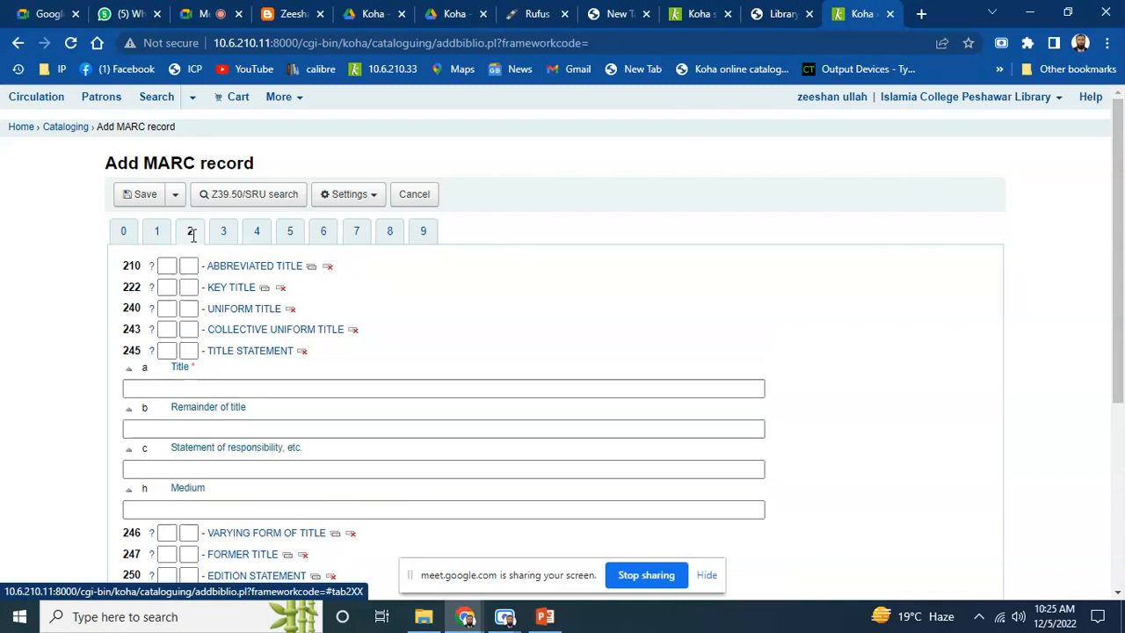
# Fill 245 with title 'Introduction to Computer', remainder 'for intermediate students', and the author as responsibility
pyautogui.click(194, 387)
pyautogui.click(173, 386)
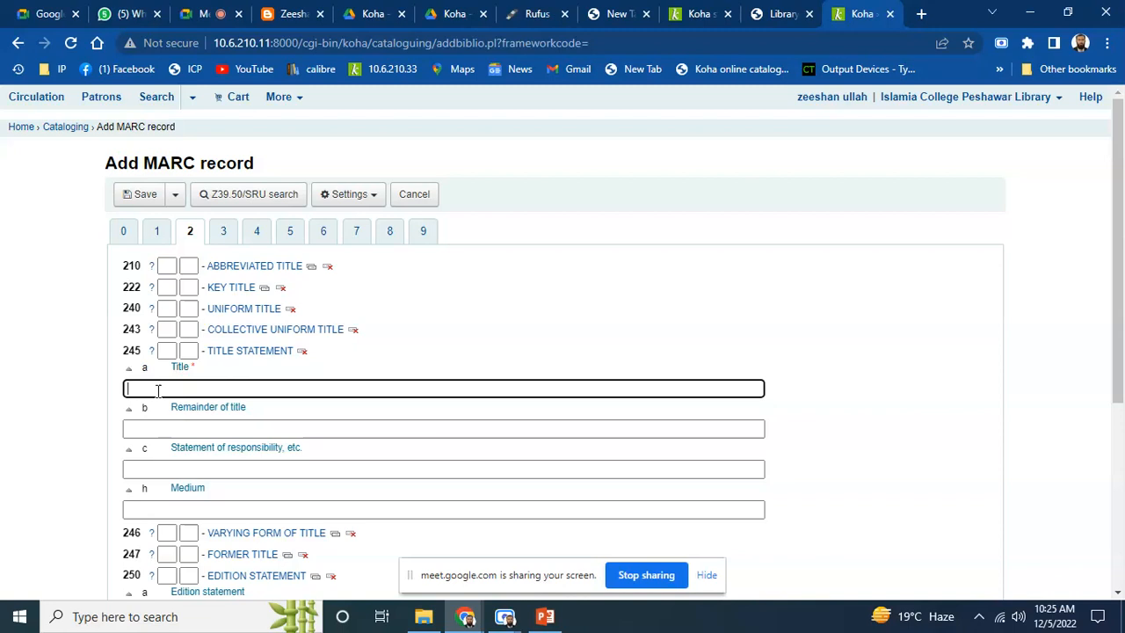
pyautogui.write('Introduction to Computer')
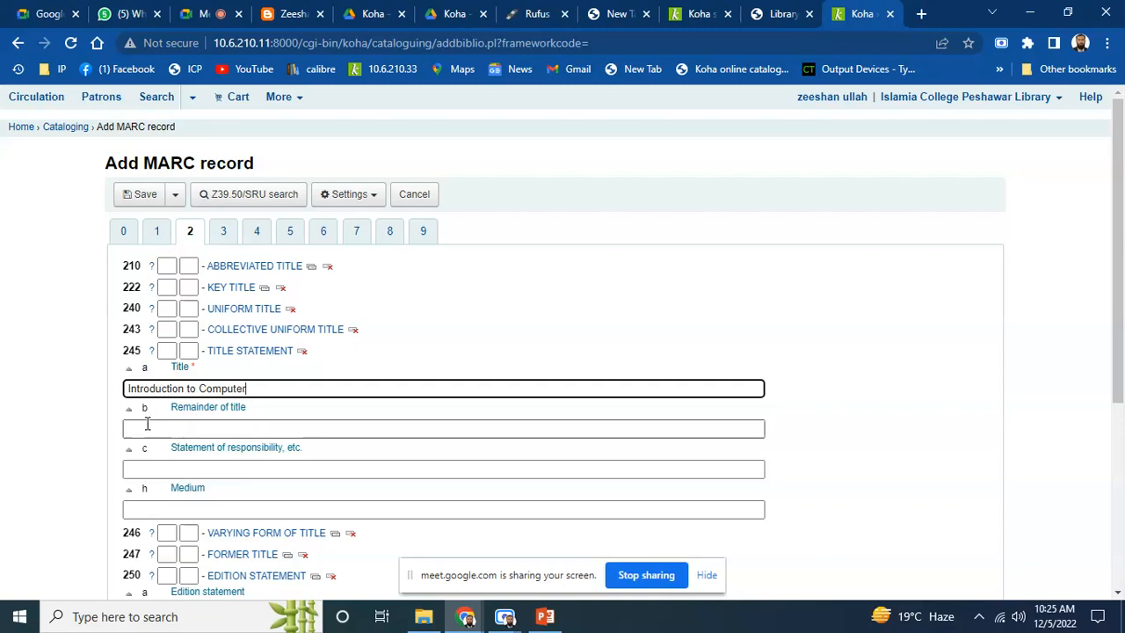
pyautogui.click(150, 427)
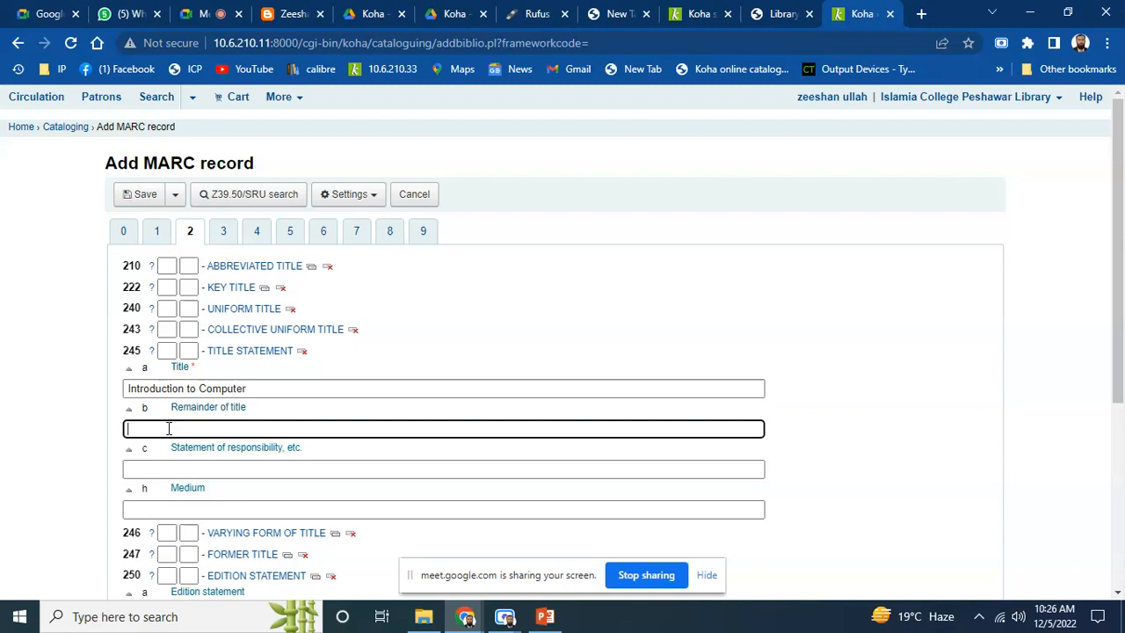
pyautogui.write('for intermediate studetns')
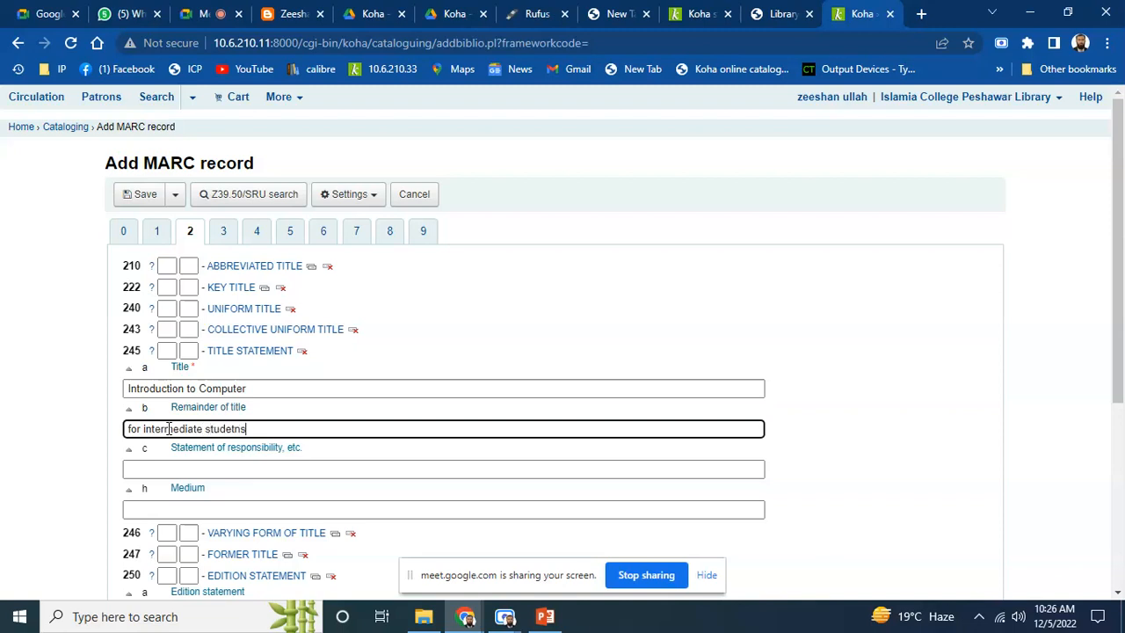
pyautogui.press('BackSpace')
pyautogui.press('BackSpace')
pyautogui.press('BackSpace')
pyautogui.press('BackSpace')
pyautogui.write('ents')
pyautogui.click(177, 469)
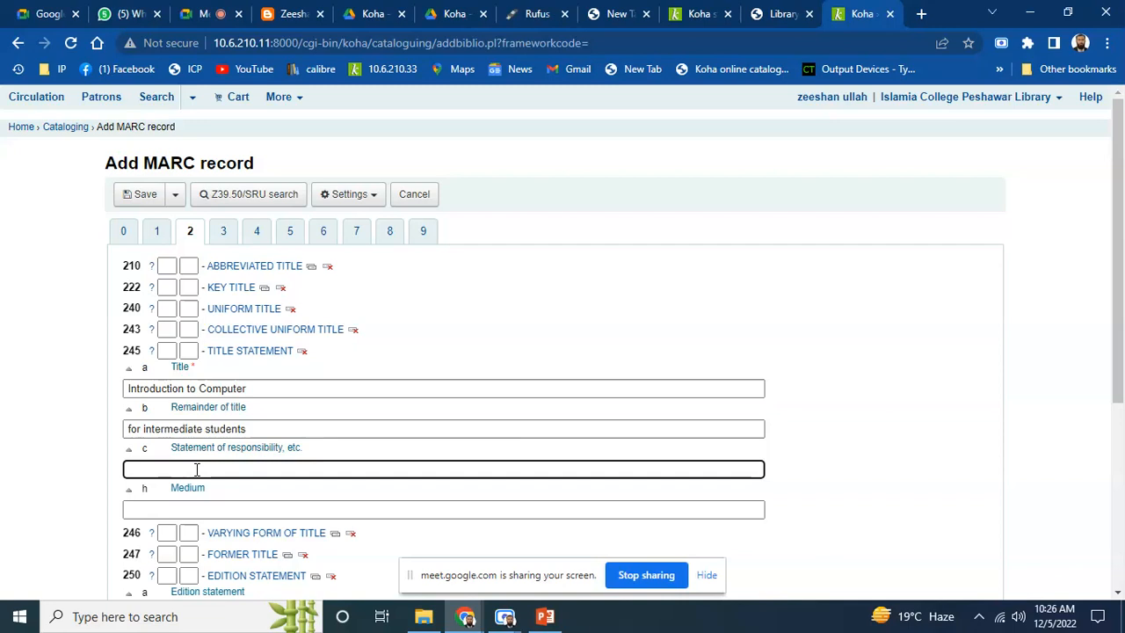
pyautogui.write('Abid Usman')
# Set the 250 $a edition statement to '5th'
pyautogui.moveTo(1122, 256); pyautogui.dragTo(1122, 422)
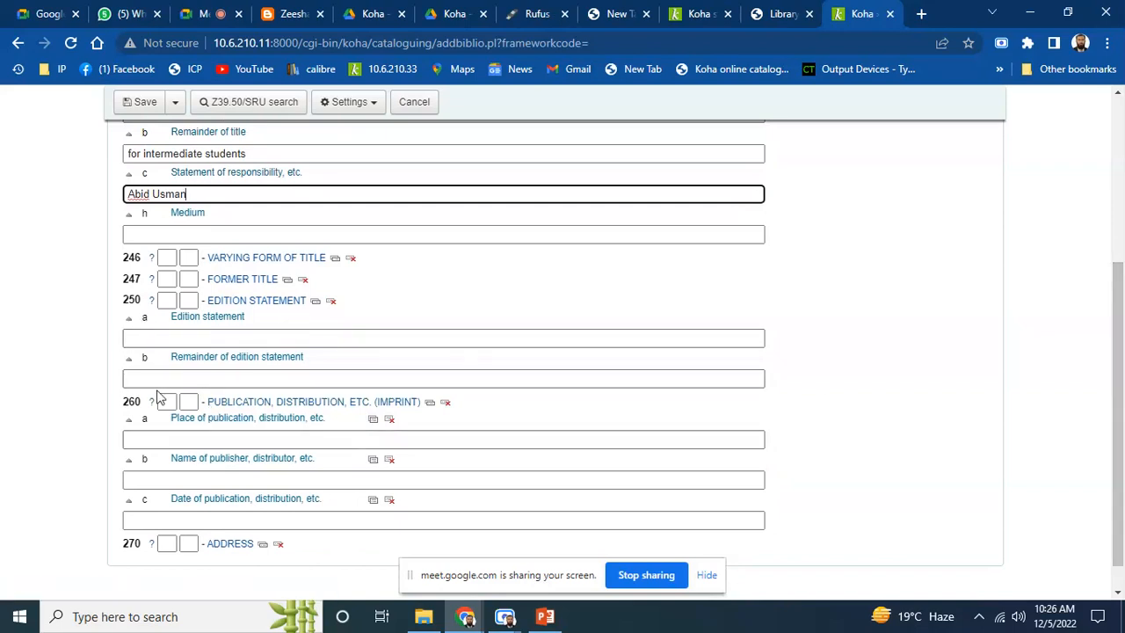
pyautogui.click(177, 338)
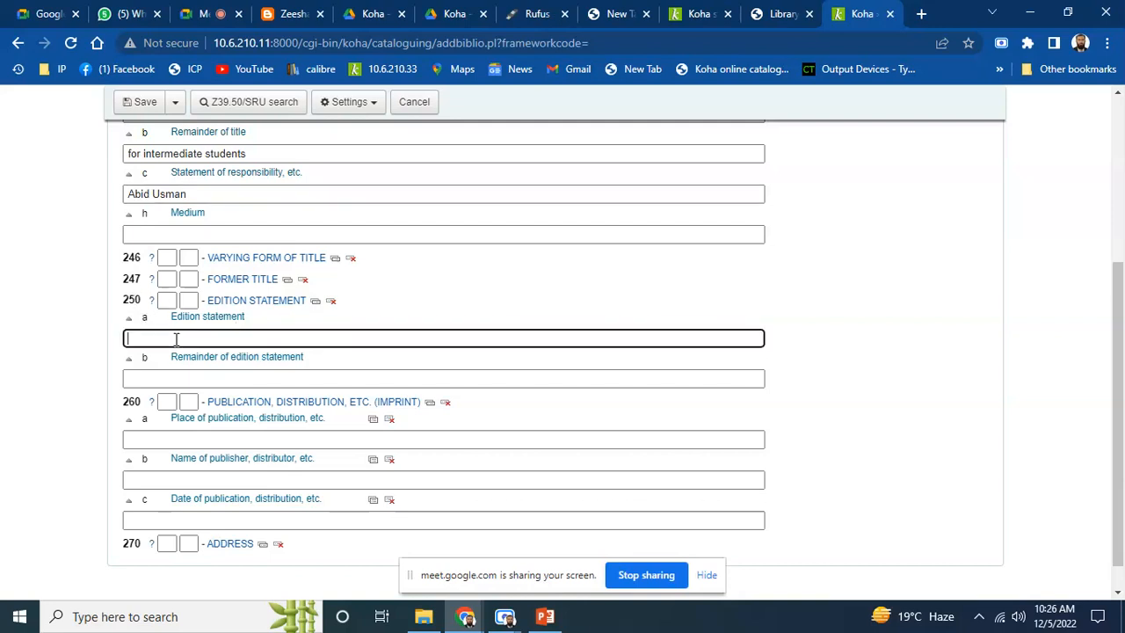
pyautogui.write('5th')
# Fill the 260 imprint: Islamabad, Sang i meel Publications, 2018
pyautogui.click(159, 437)
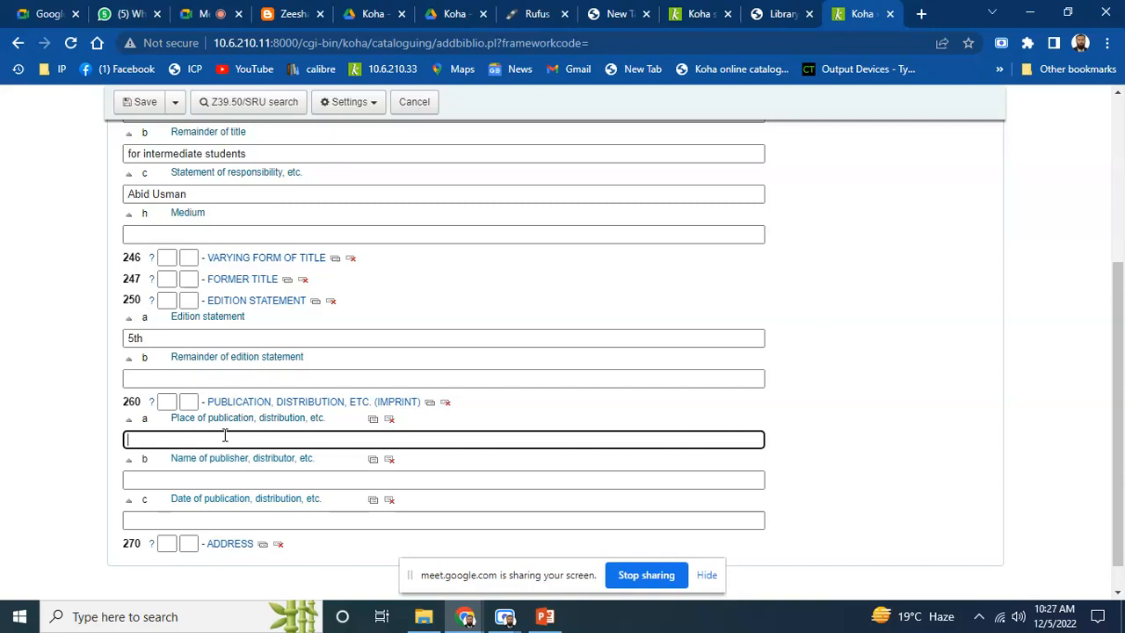
pyautogui.write('Islam')
pyautogui.write('abad')
pyautogui.click(219, 479)
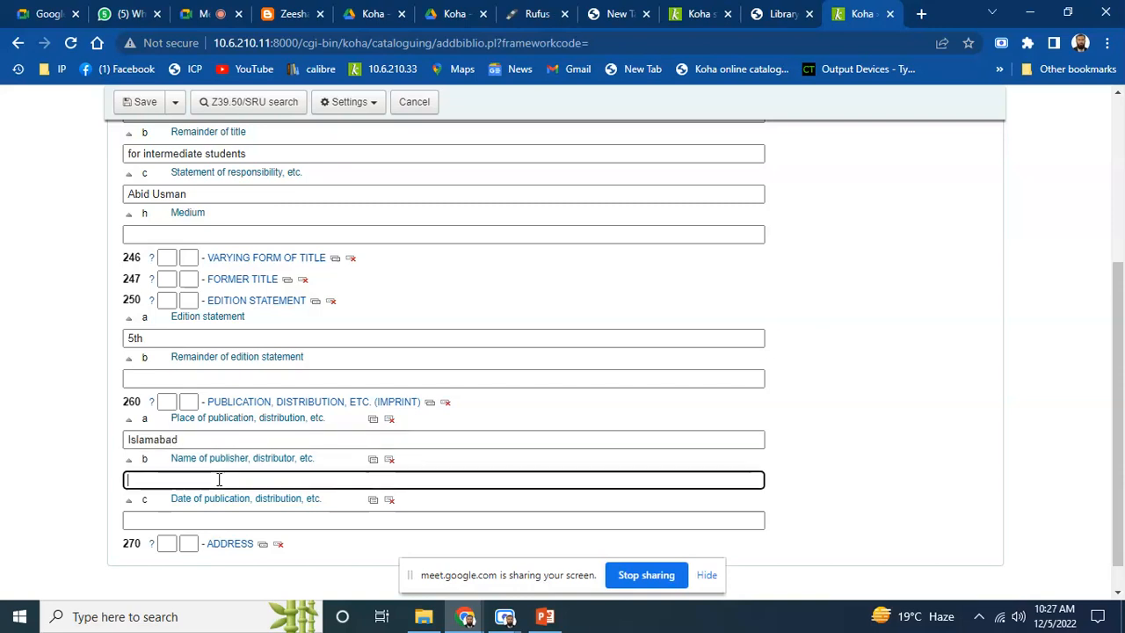
pyautogui.write('San')
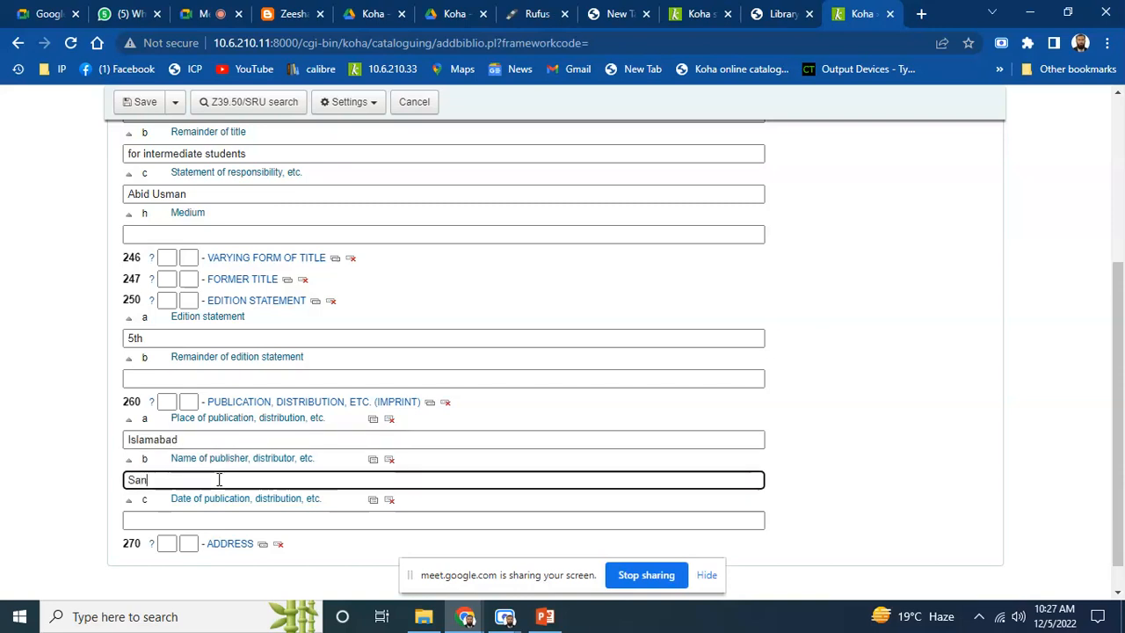
pyautogui.write('g i meel Publications')
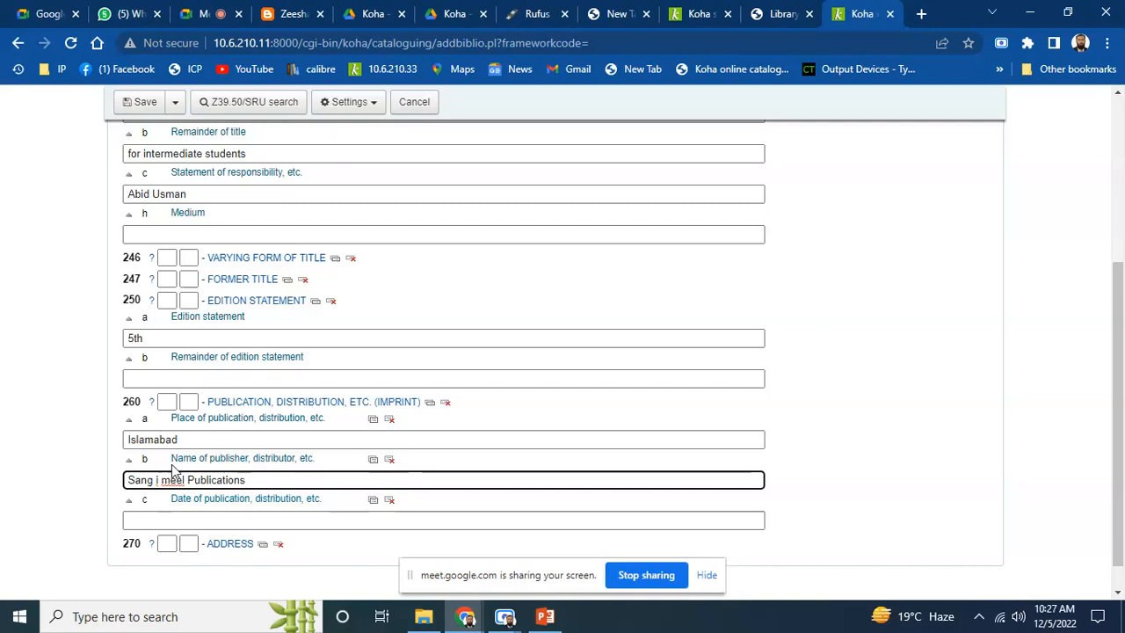
pyautogui.click(176, 517)
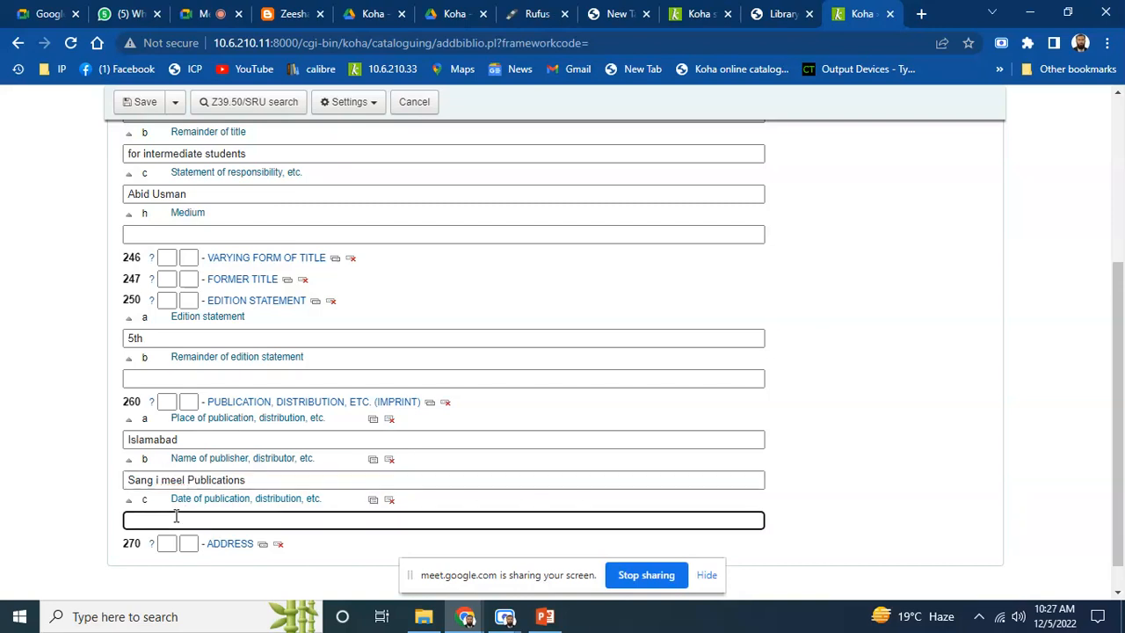
pyautogui.write('2018')
pyautogui.moveTo(1117, 431); pyautogui.dragTo(1118, 175)
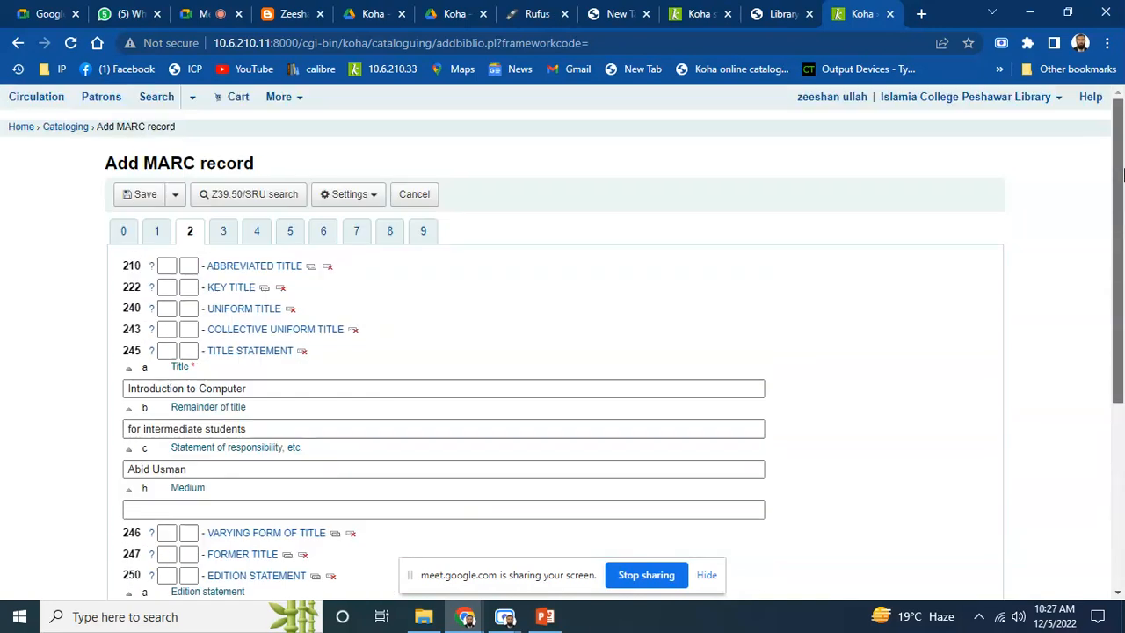
# Enter the extent 'iv. 500 pages' in field 300 $a of the physical description
pyautogui.click(220, 230)
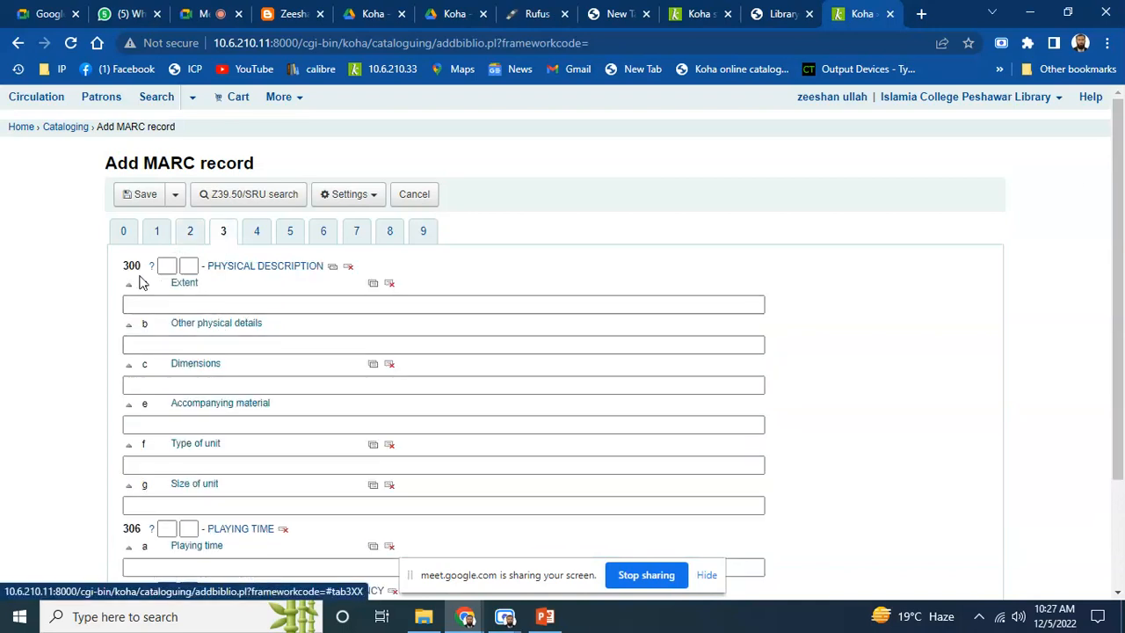
pyautogui.click(151, 305)
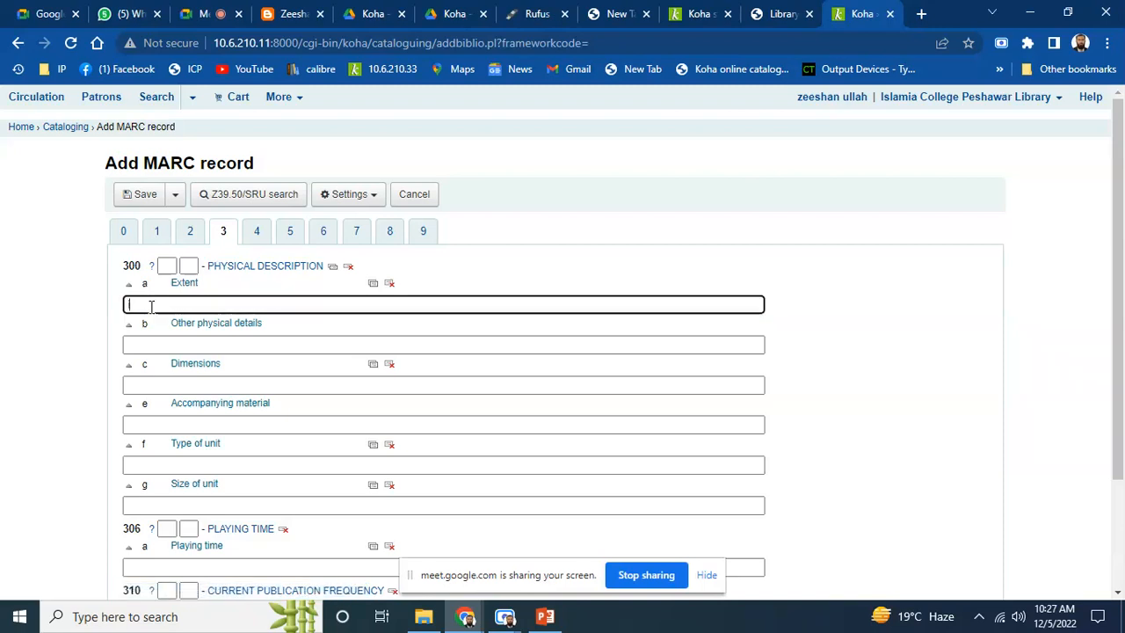
pyautogui.write('iv')
pyautogui.write('. 500')
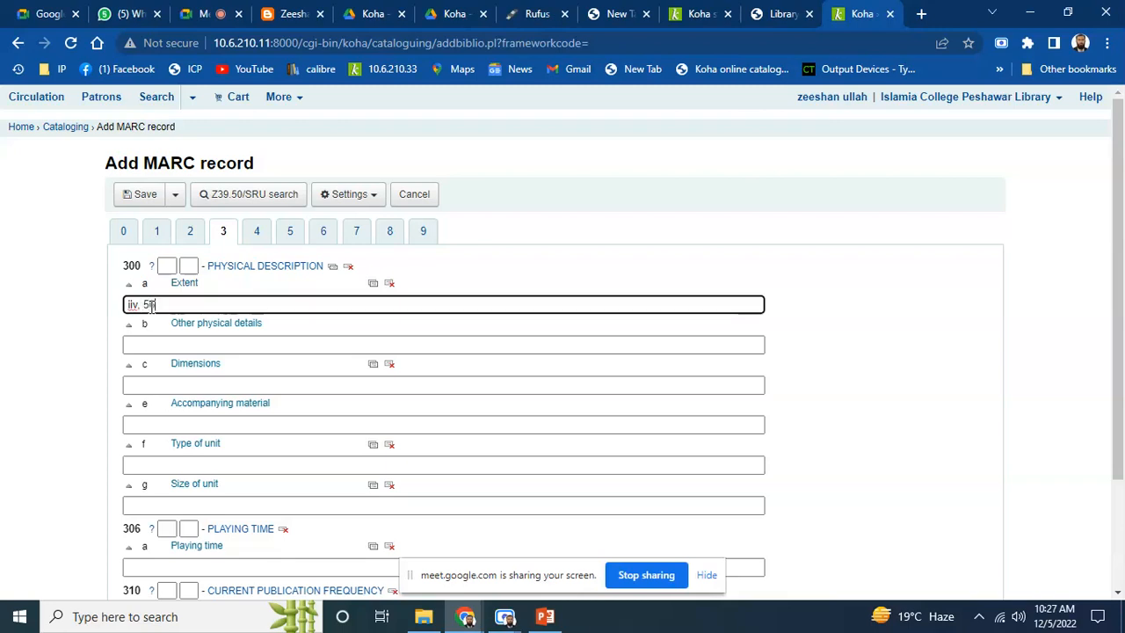
pyautogui.write(' pages')
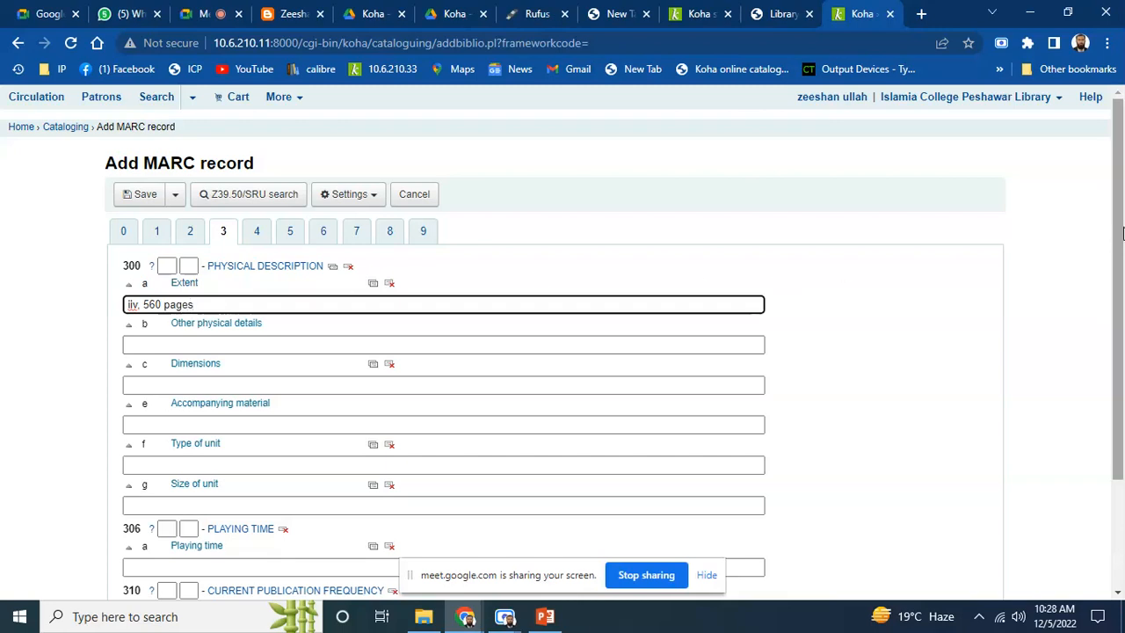
pyautogui.moveTo(1121, 232)
pyautogui.mouseDown()
pyautogui.moveTo(1122, 387)
pyautogui.moveTo(1118, 216)
pyautogui.mouseUp()
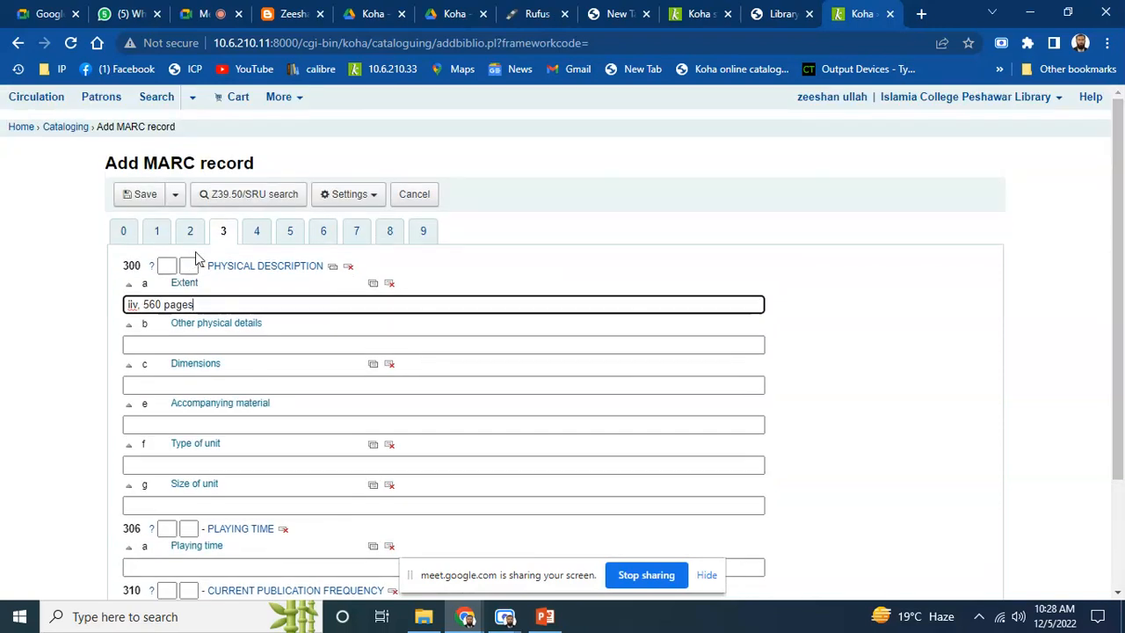
pyautogui.click(257, 232)
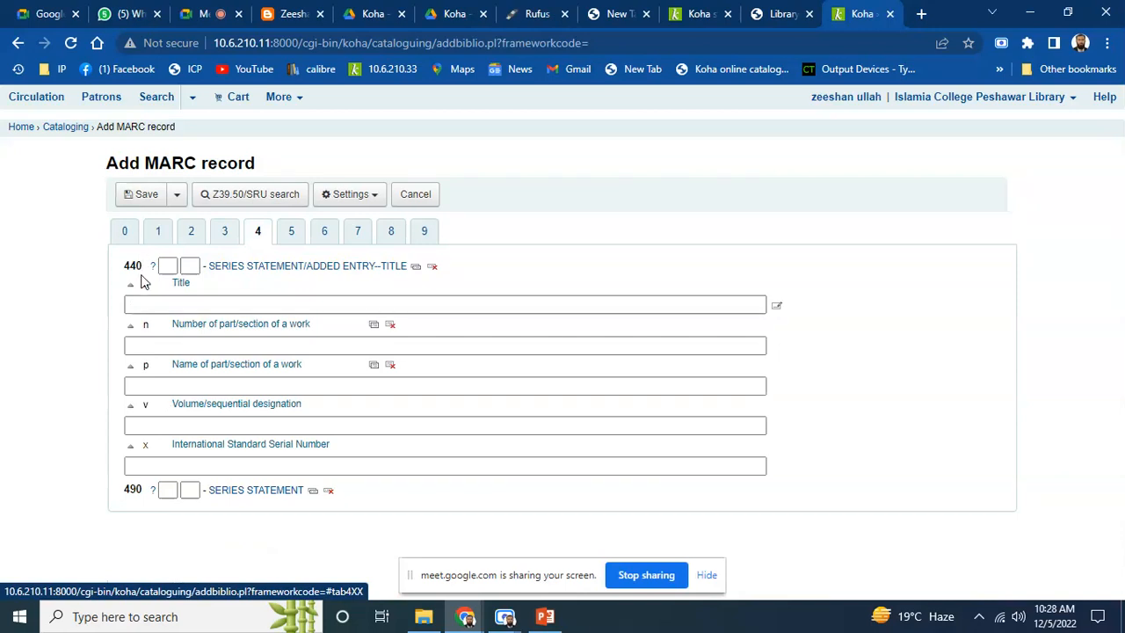
# Leave the 440 series title blank and go on to the general notes fields
pyautogui.click(177, 305)
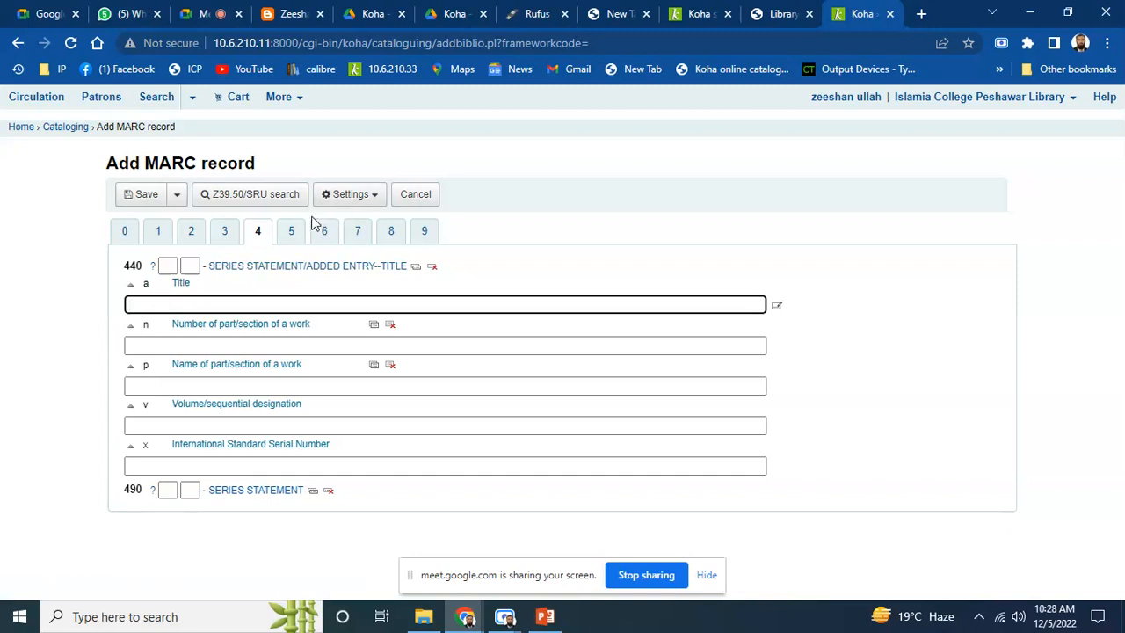
pyautogui.click(288, 233)
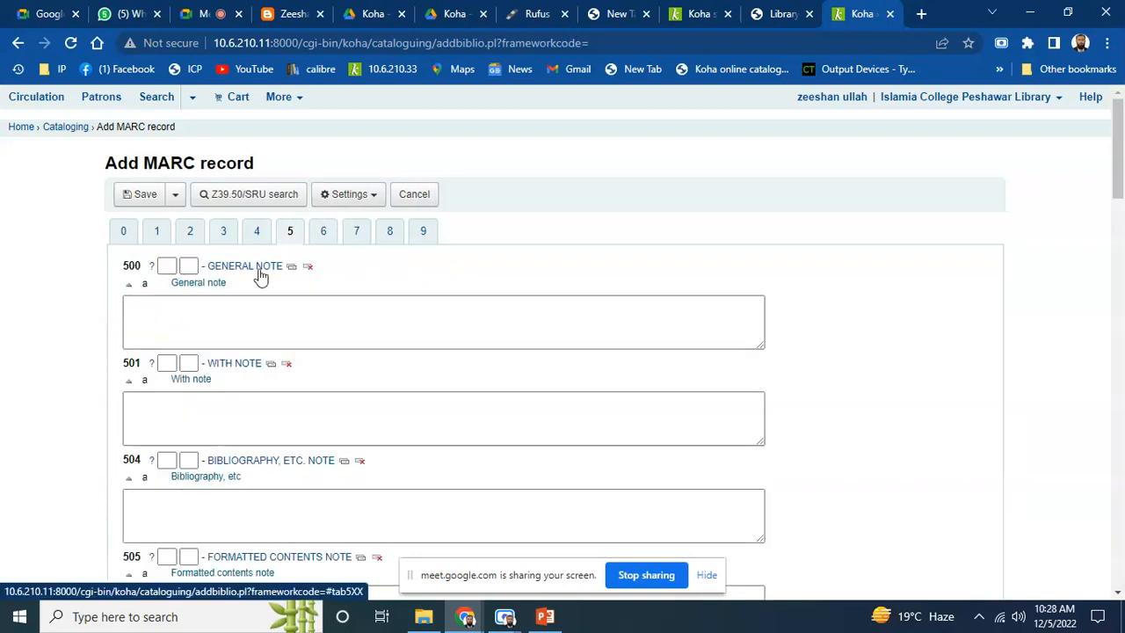
# Leave the 500 general note blank and go on to the subject fields
pyautogui.click(202, 309)
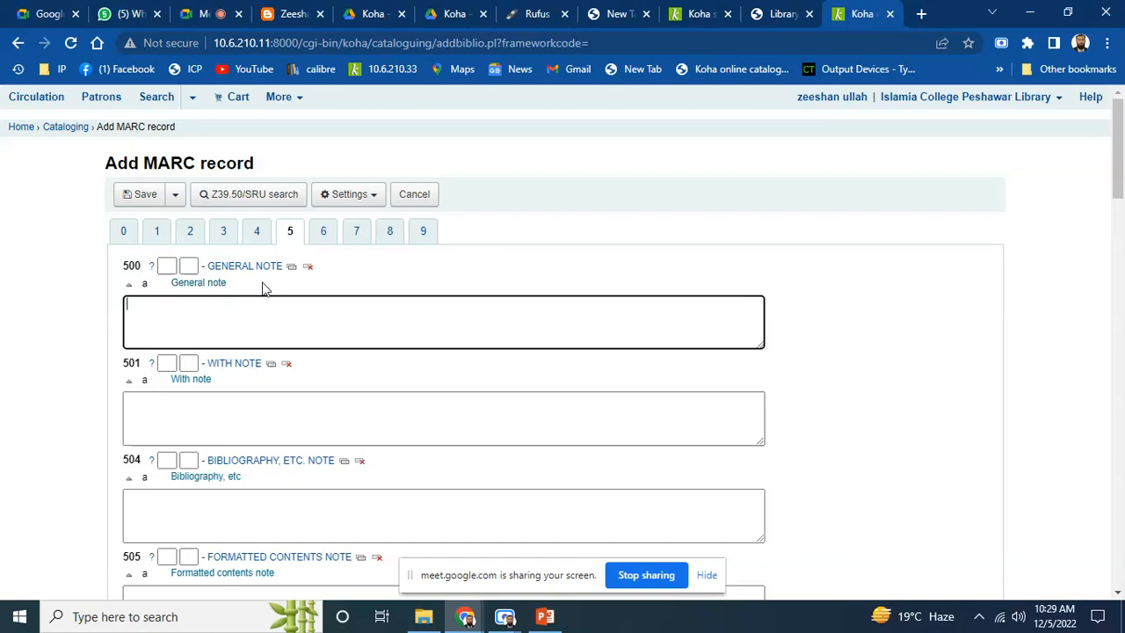
pyautogui.click(325, 237)
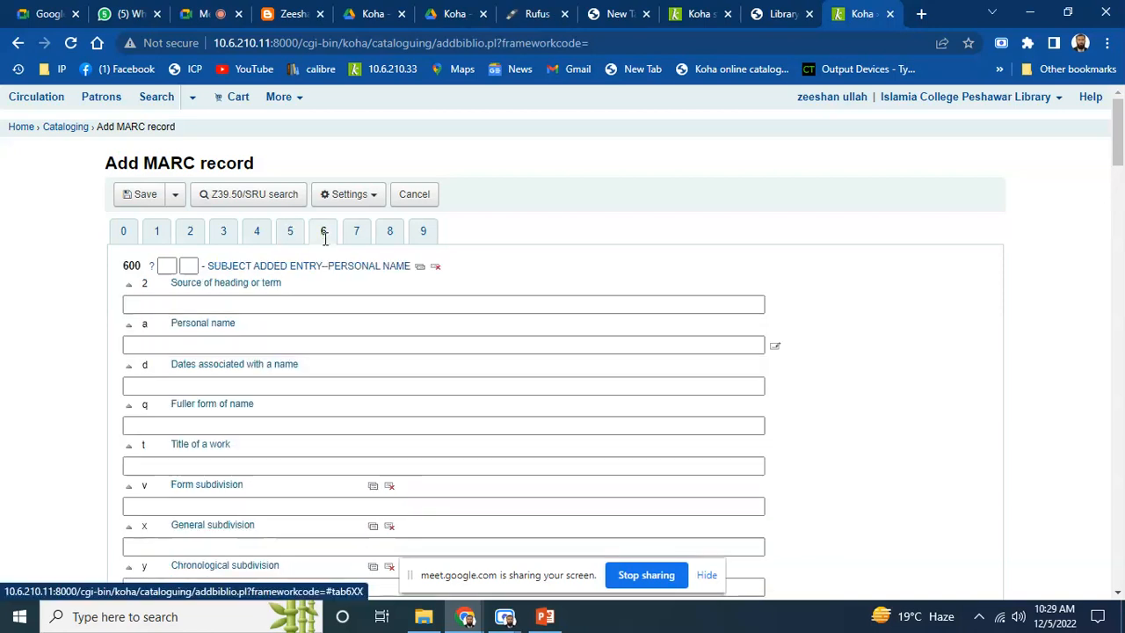
# Enter 'Information Technology' as the 650 $a topical subject term
pyautogui.click(194, 308)
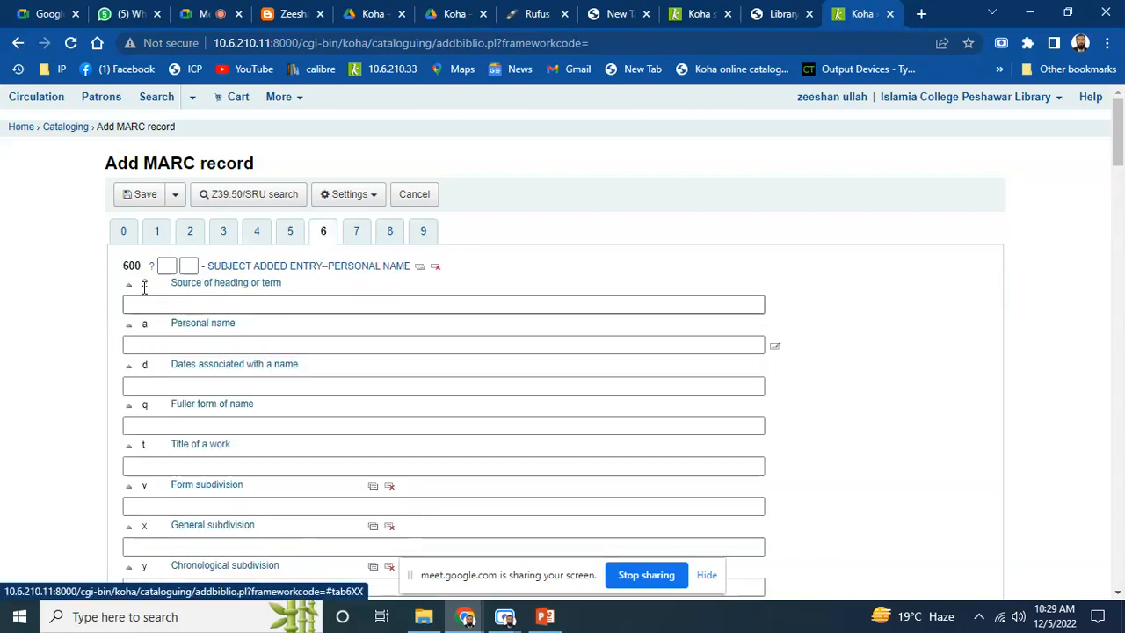
pyautogui.click(318, 385)
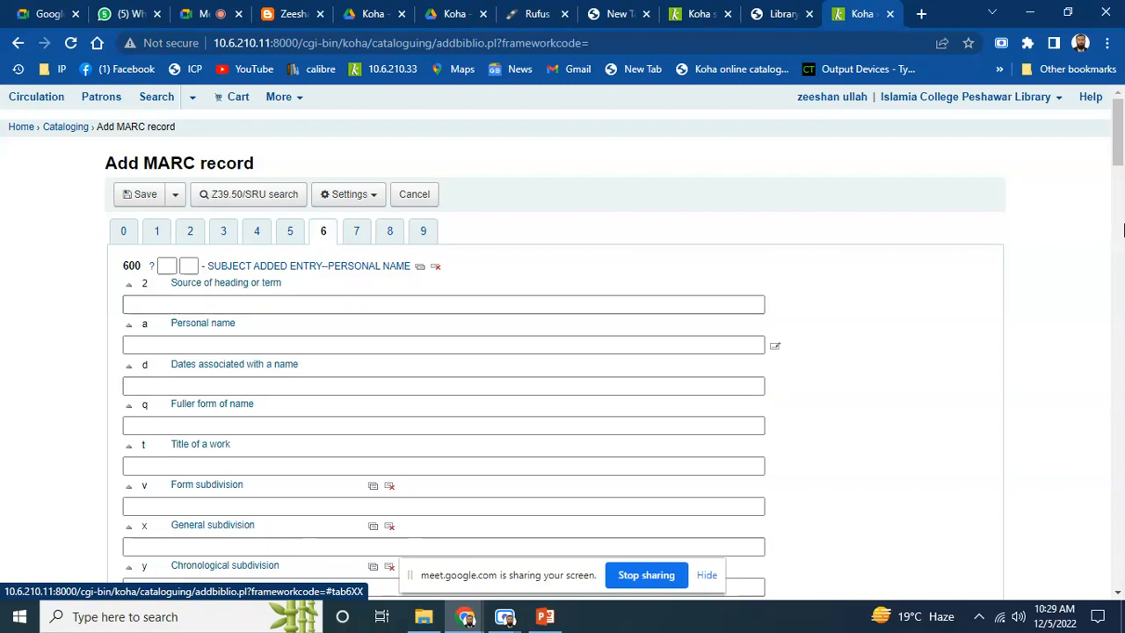
pyautogui.moveTo(1120, 143); pyautogui.dragTo(1118, 313)
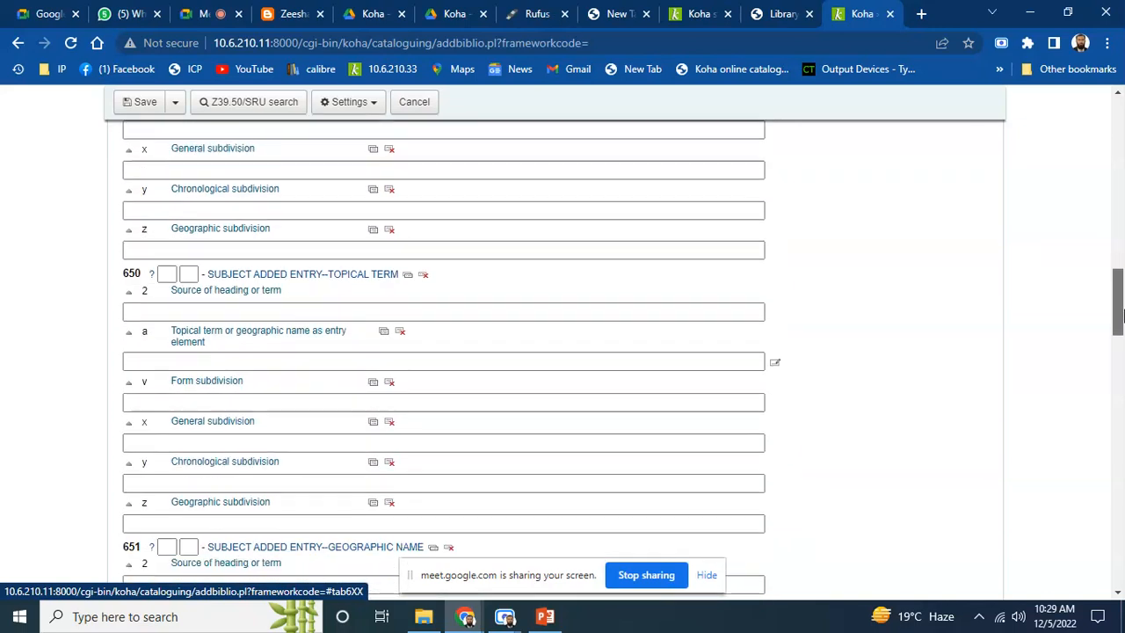
pyautogui.click(146, 359)
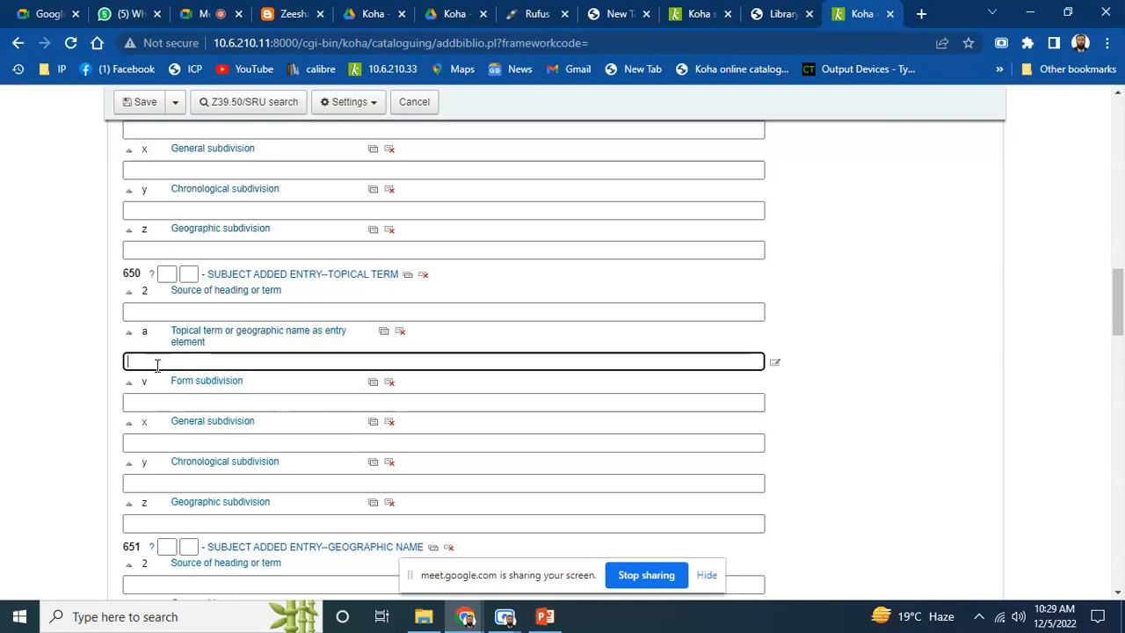
pyautogui.write('C')
pyautogui.press('BackSpace')
pyautogui.write('Information Technology')
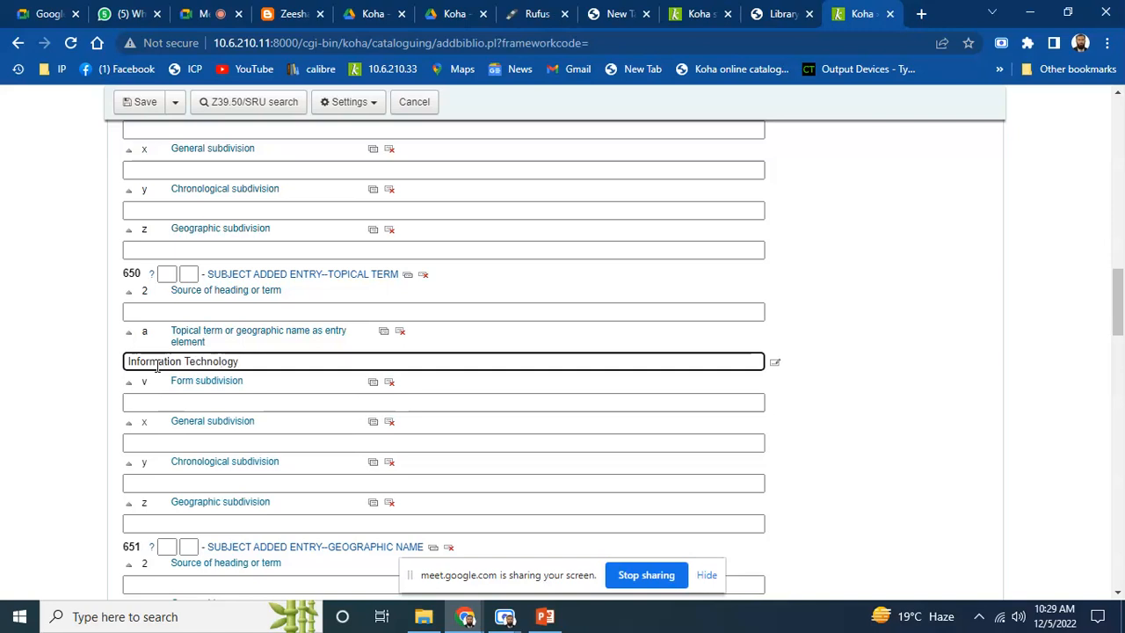
# Clone the topical term subfield and add 'ICT' as a second subject
pyautogui.click(384, 334)
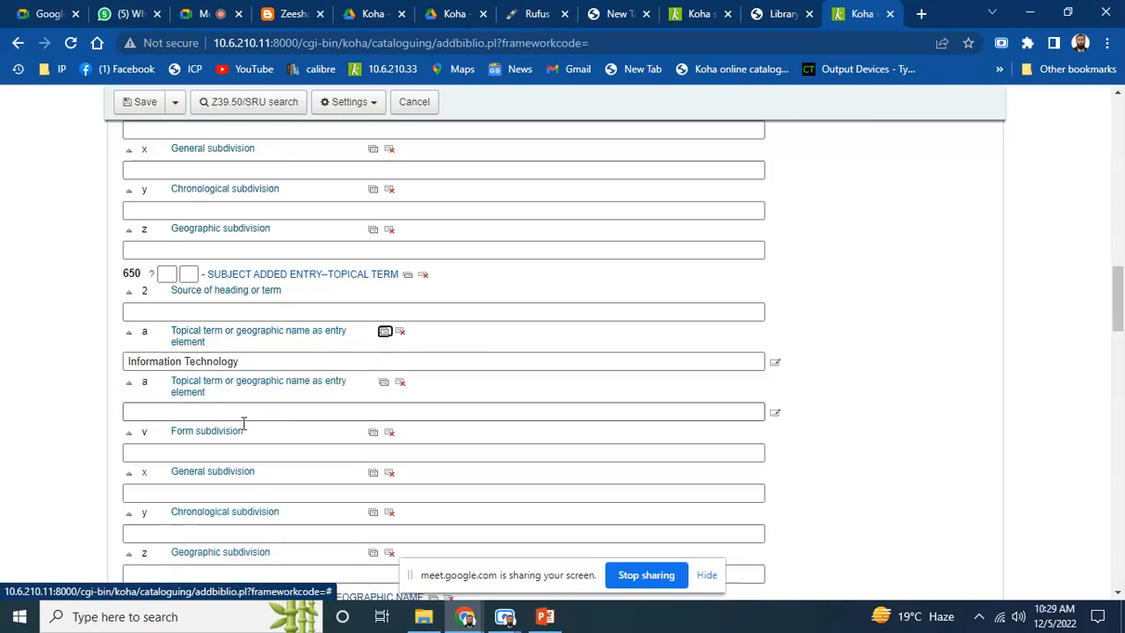
pyautogui.click(155, 410)
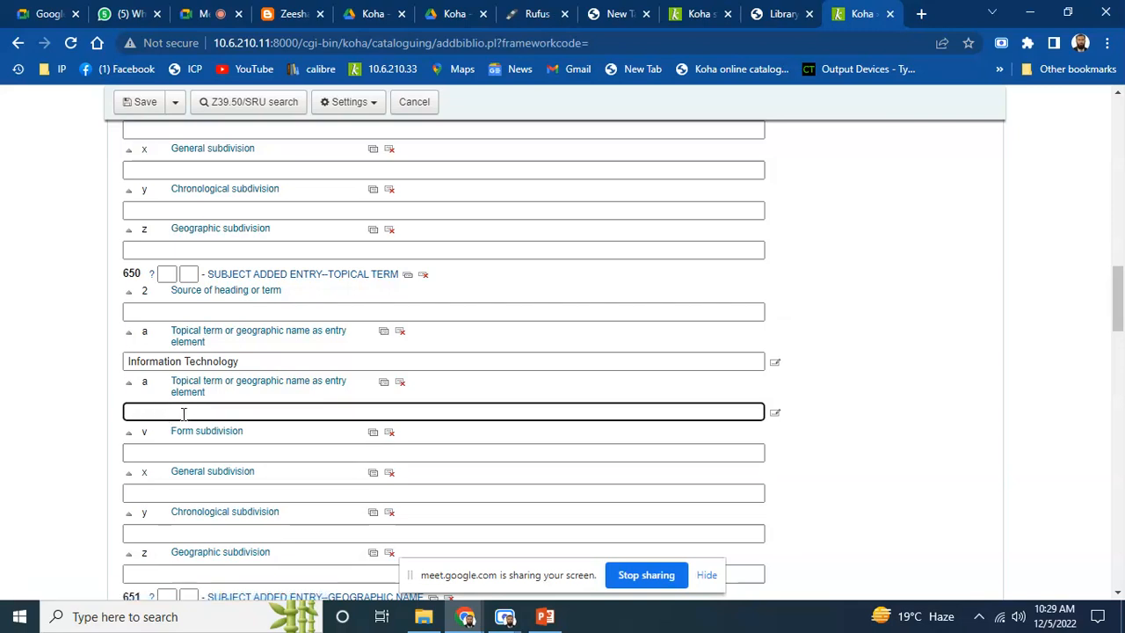
pyautogui.write('ICT')
pyautogui.moveTo(1120, 312); pyautogui.dragTo(1120, 140)
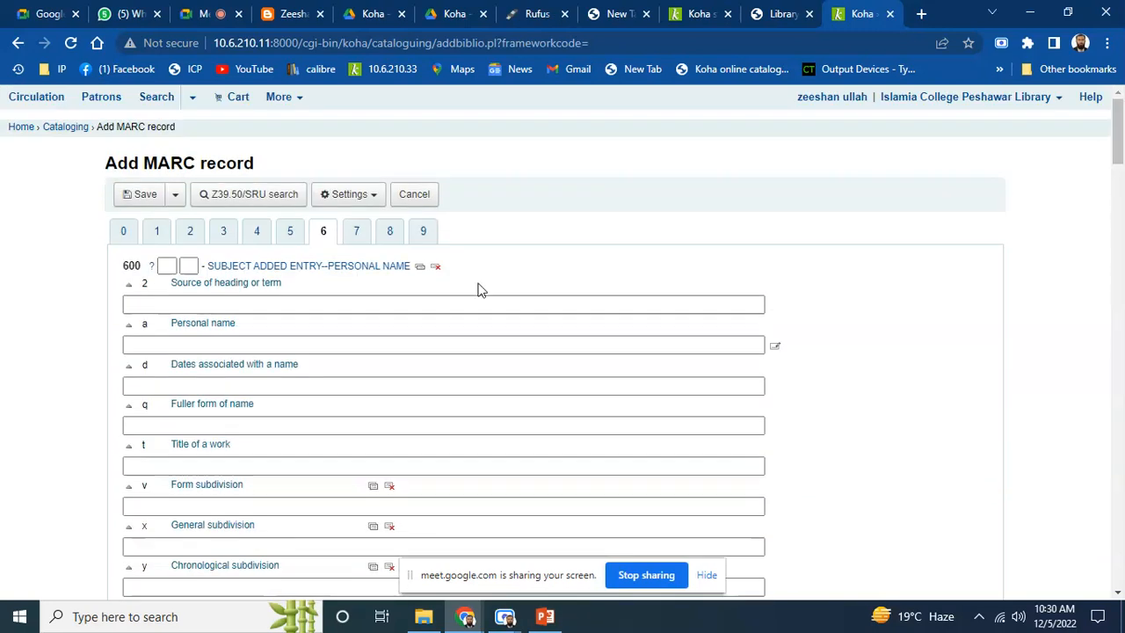
pyautogui.click(359, 231)
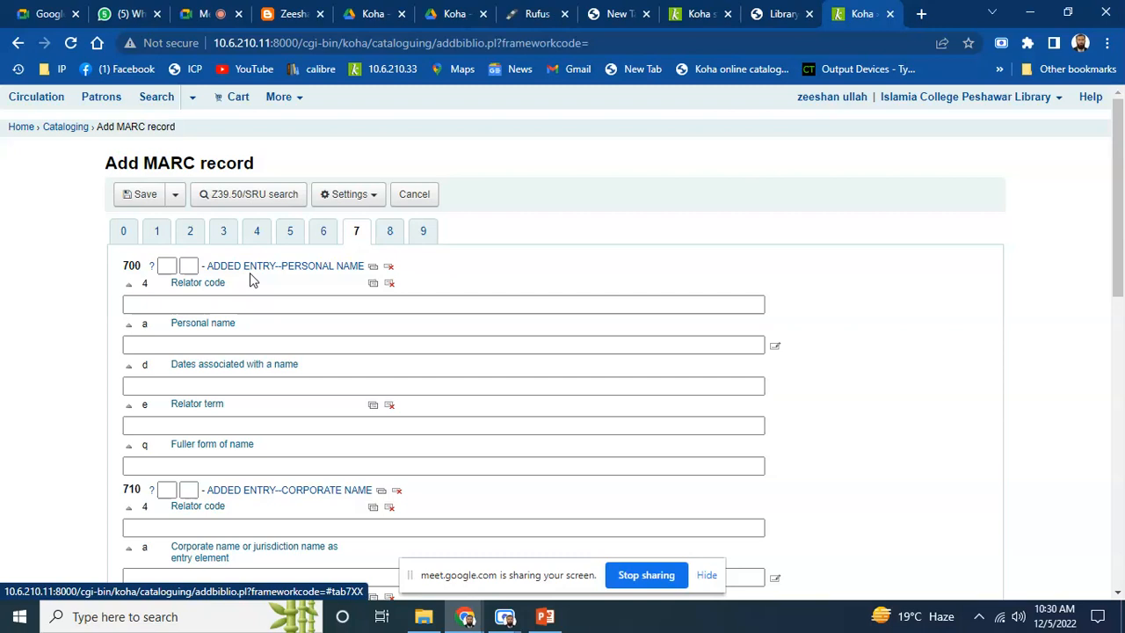
# Skip the 700 added-entry and URI fields, leaving them blank, to reach the 942 fields
pyautogui.click(245, 304)
pyautogui.click(162, 343)
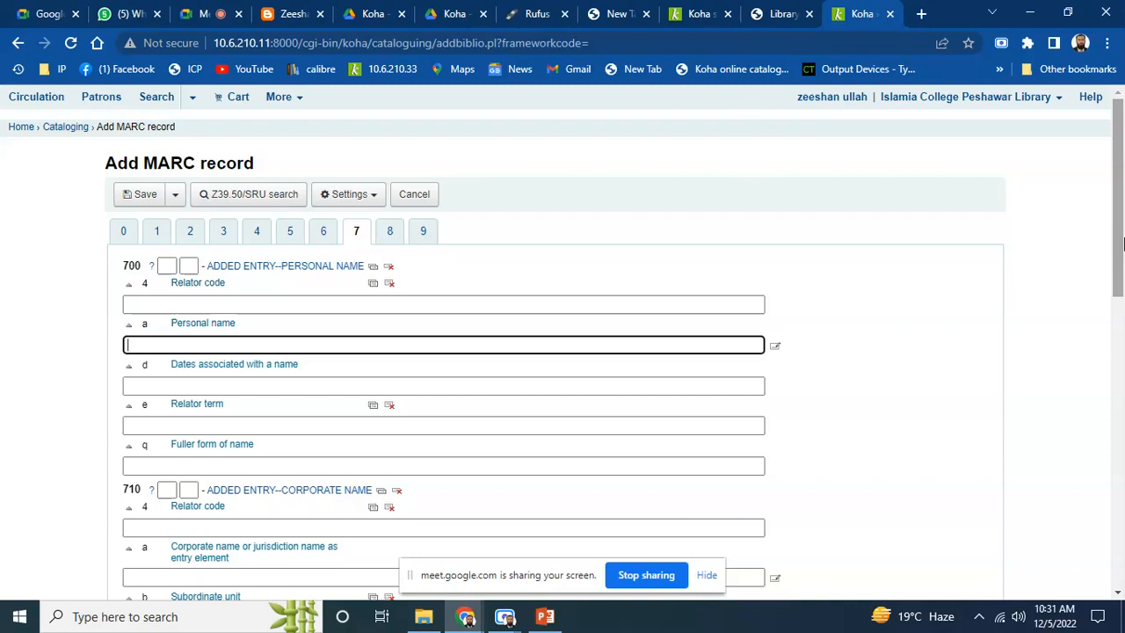
pyautogui.click(396, 234)
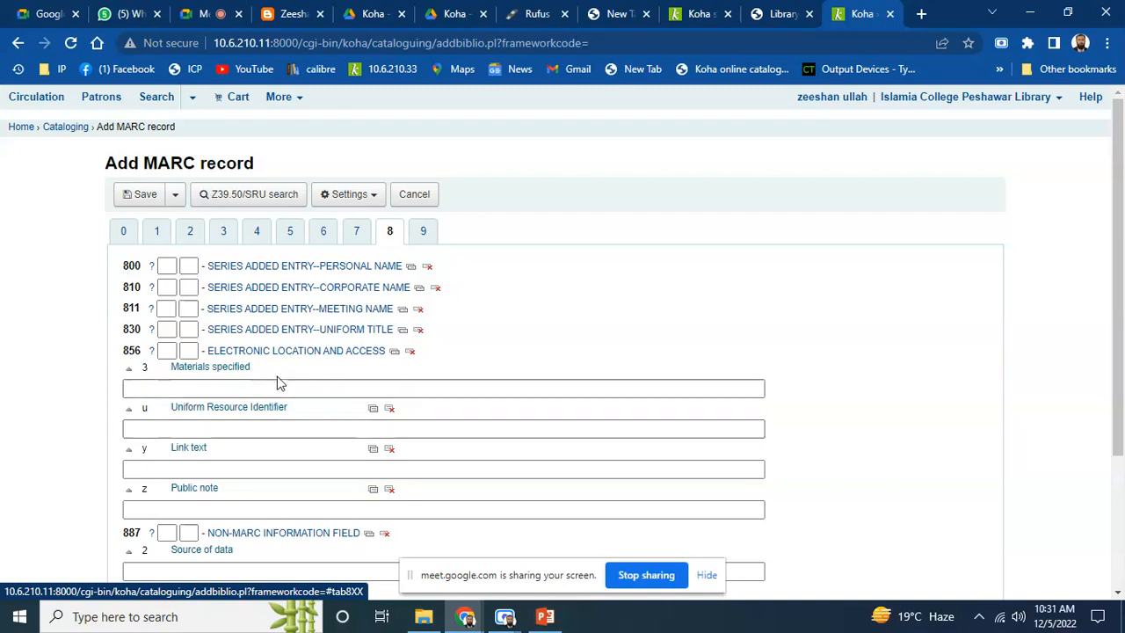
pyautogui.click(180, 429)
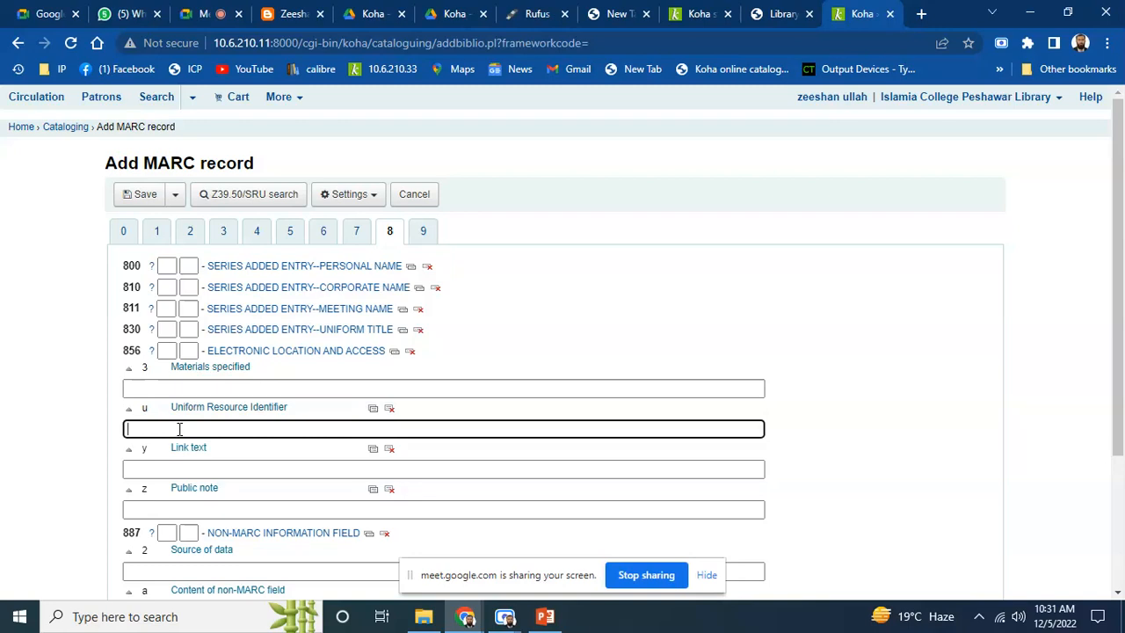
pyautogui.click(425, 233)
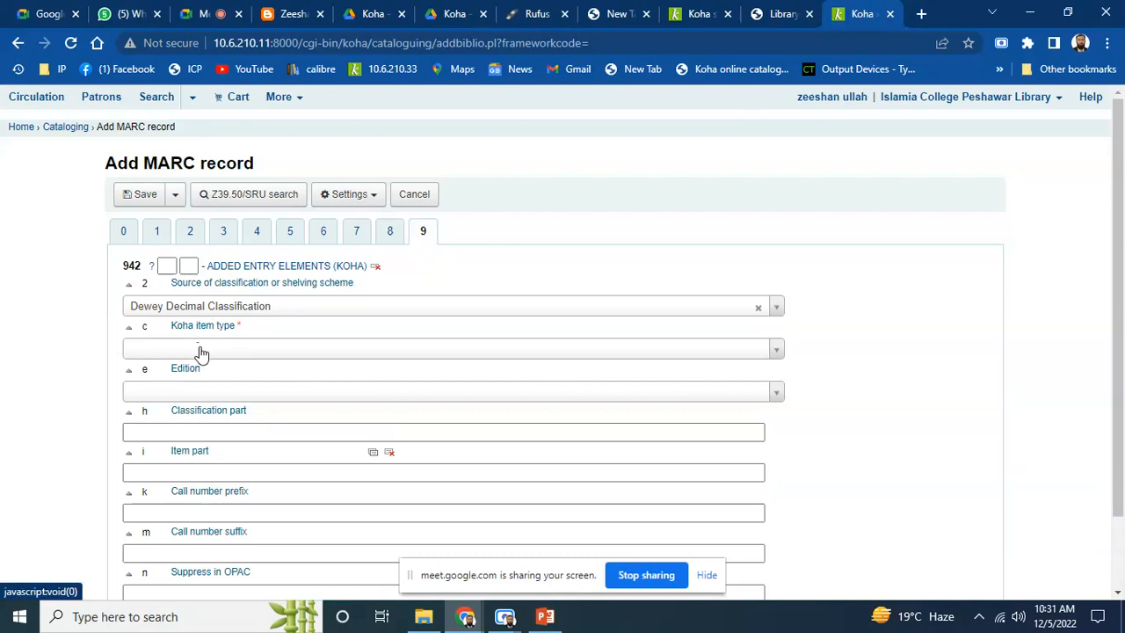
# Choose Books as the 942 Koha item type
pyautogui.click(774, 352)
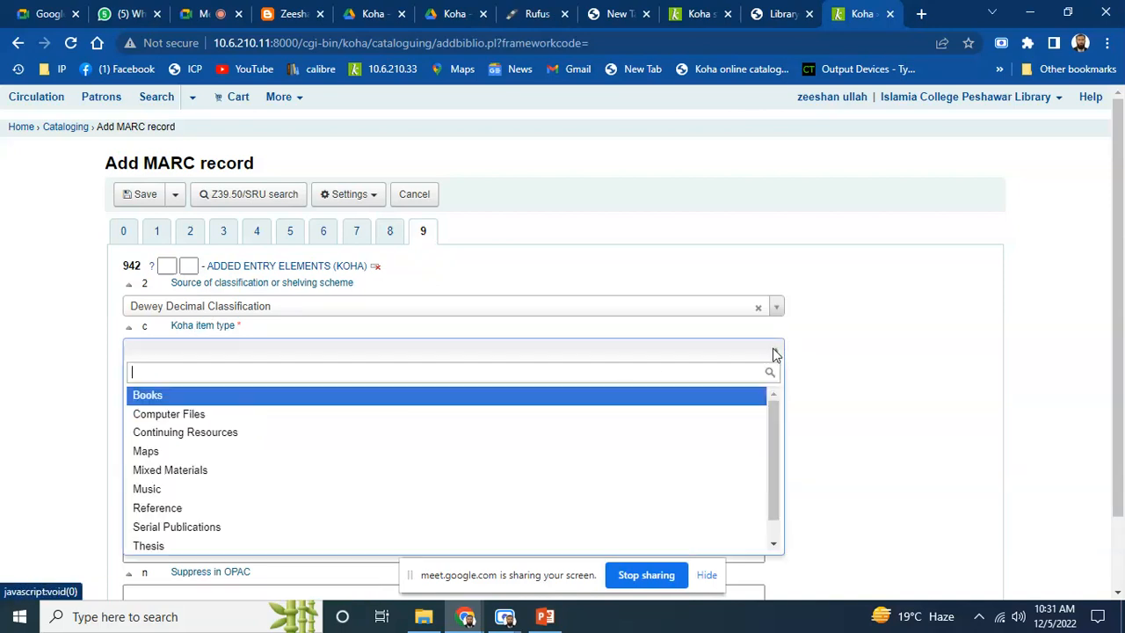
pyautogui.click(170, 397)
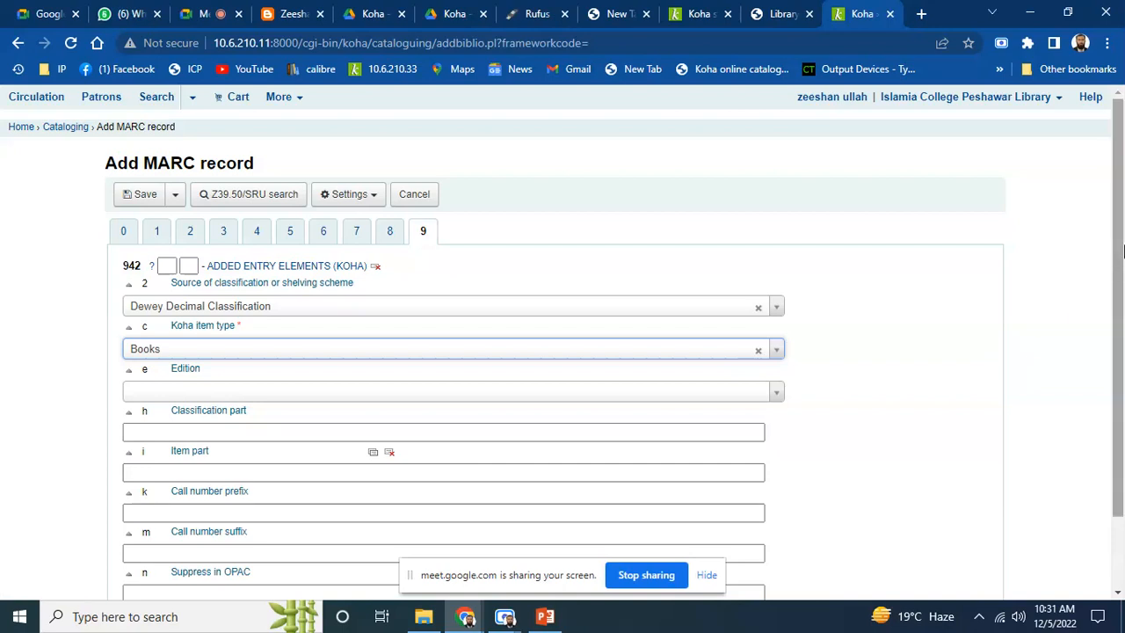
pyautogui.moveTo(1123, 252); pyautogui.dragTo(1123, 316)
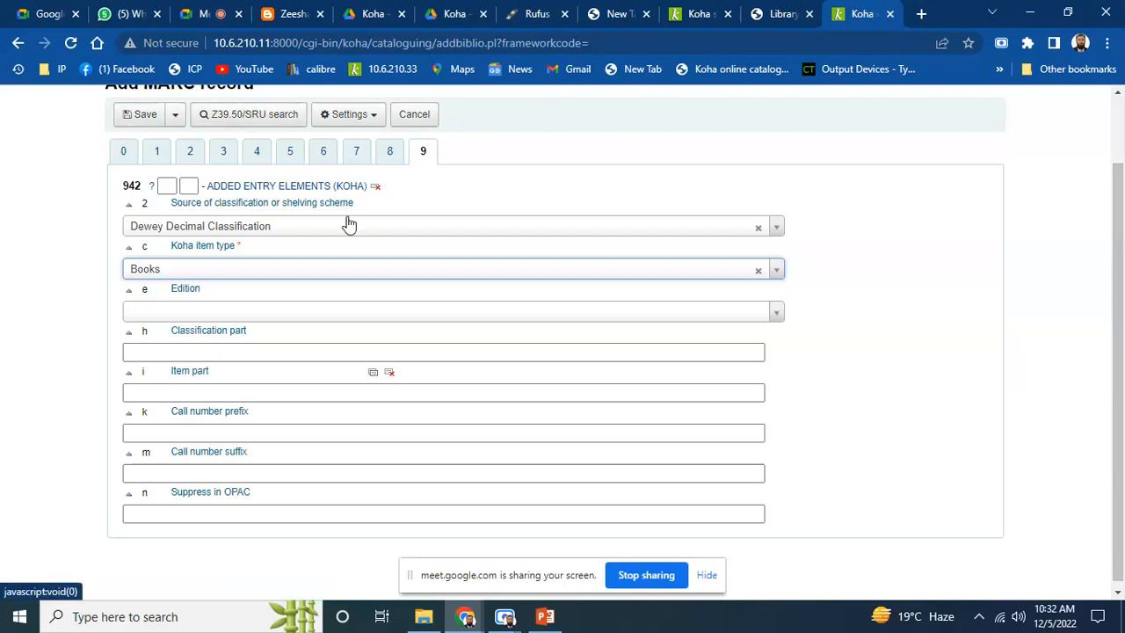
pyautogui.scroll(1, 1121, 189)
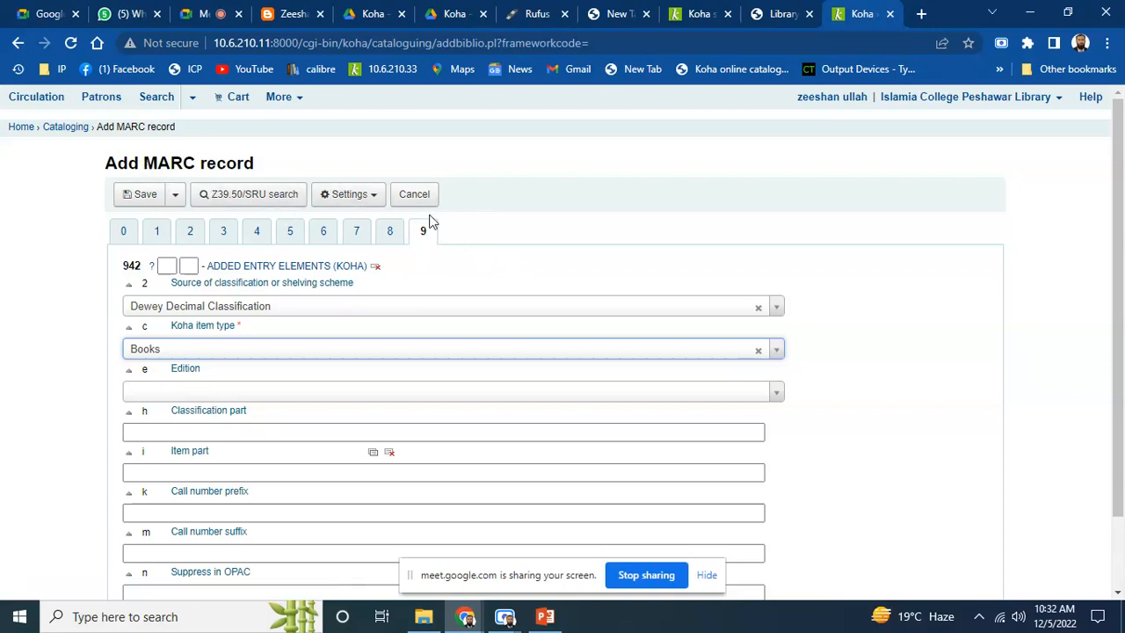
# Try saving the record, dismiss the missing 008 field alert, and return to the control fields
pyautogui.click(145, 197)
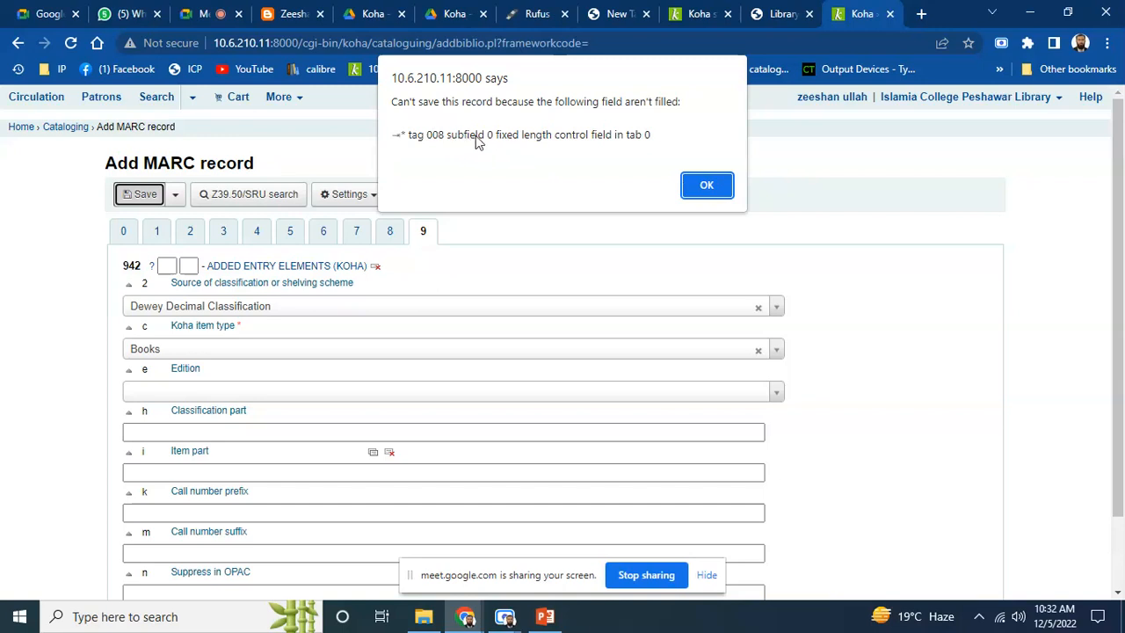
pyautogui.click(696, 186)
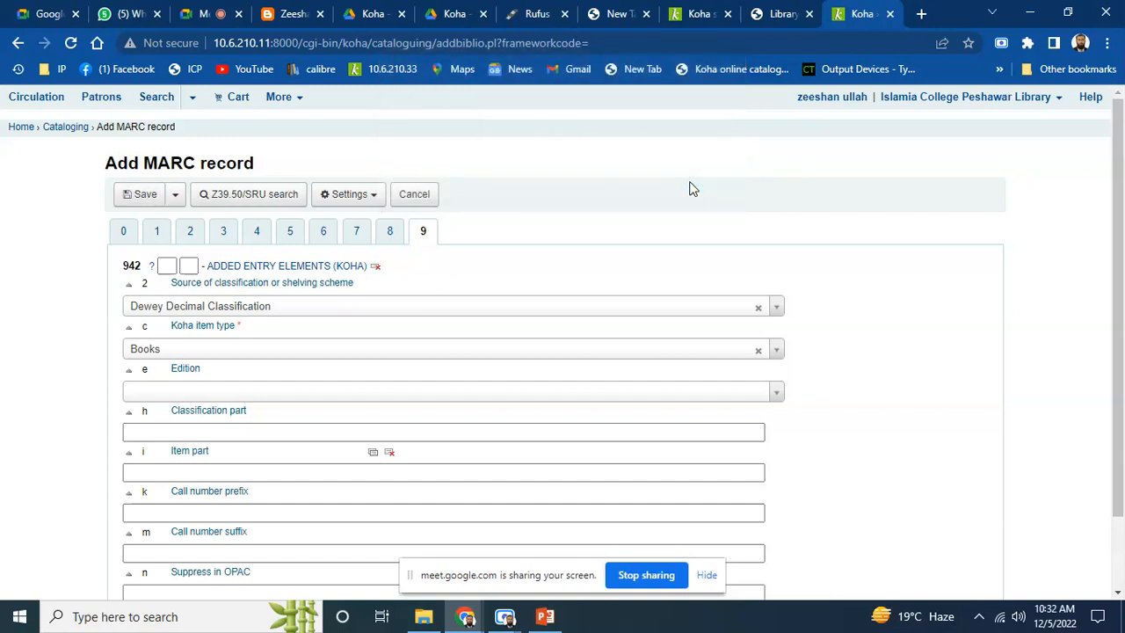
pyautogui.click(124, 231)
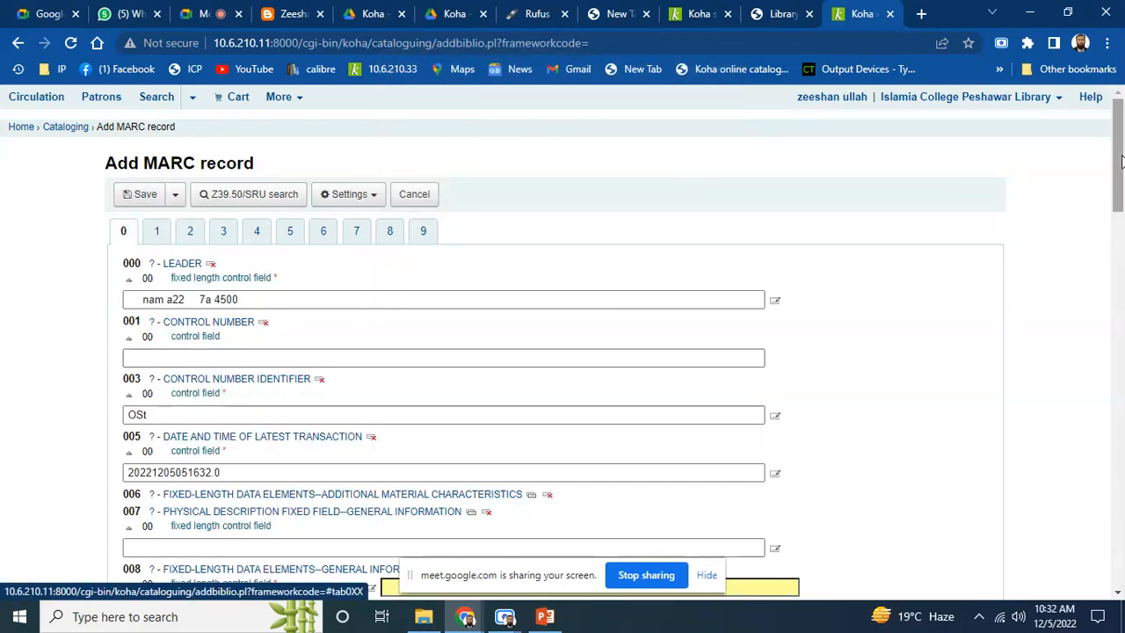
# Auto-fill the 008 field with its default value, starting 221205b and ending '00| 0 eng d'
pyautogui.scroll(-3, 1114, 206)
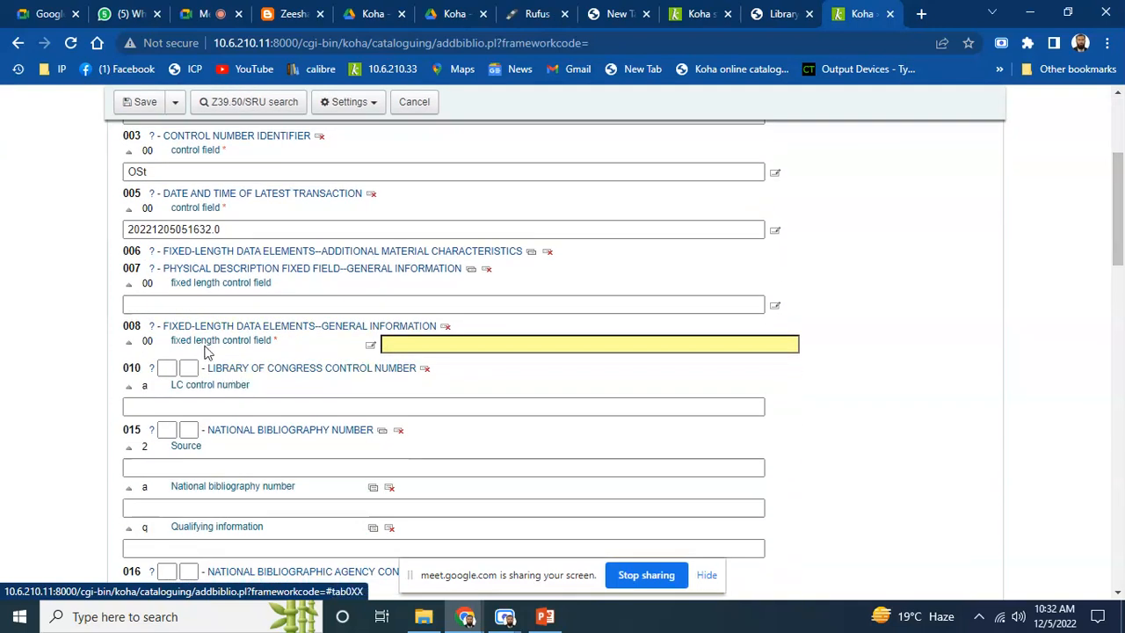
pyautogui.click(429, 343)
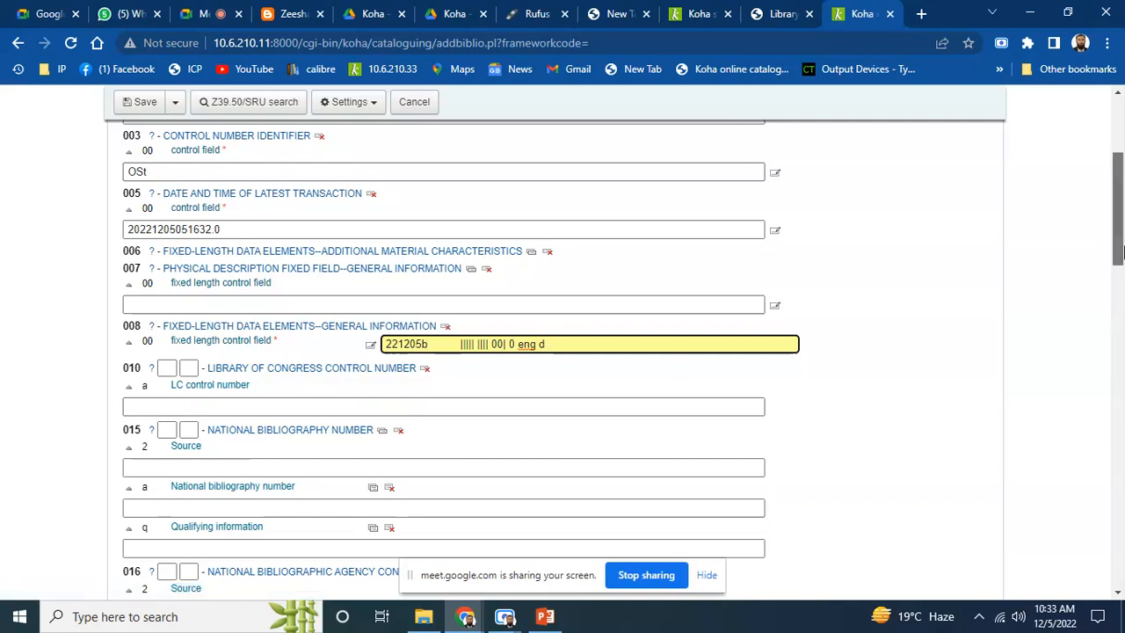
pyautogui.scroll(3, 1119, 252)
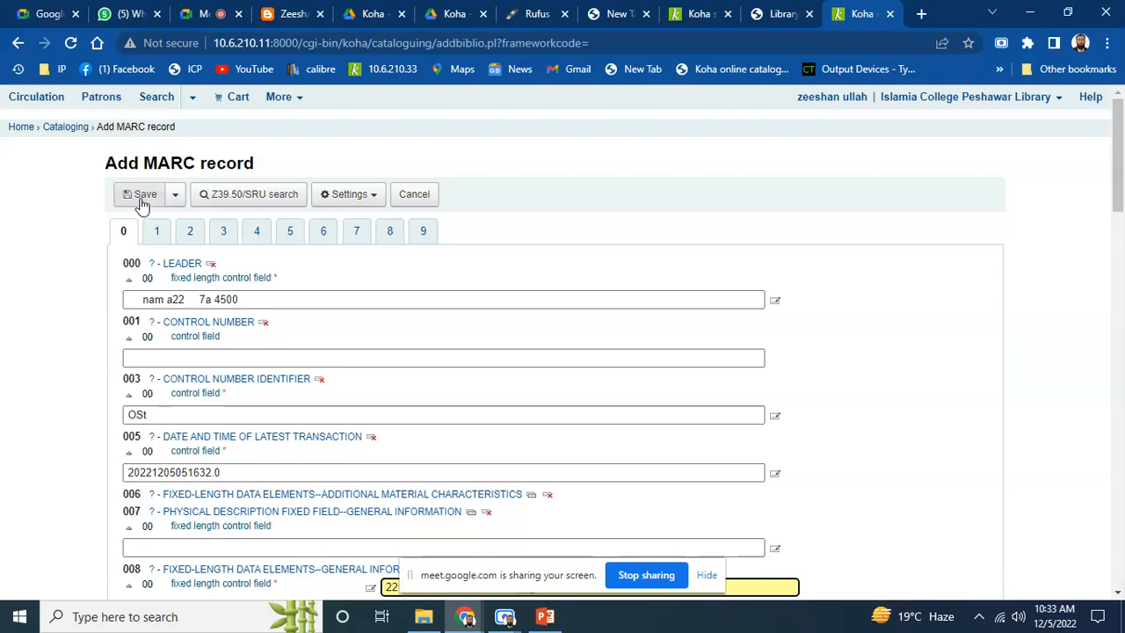
# Save the Introduction to Computer record, then log back in with username and password after the timeout
pyautogui.click(140, 201)
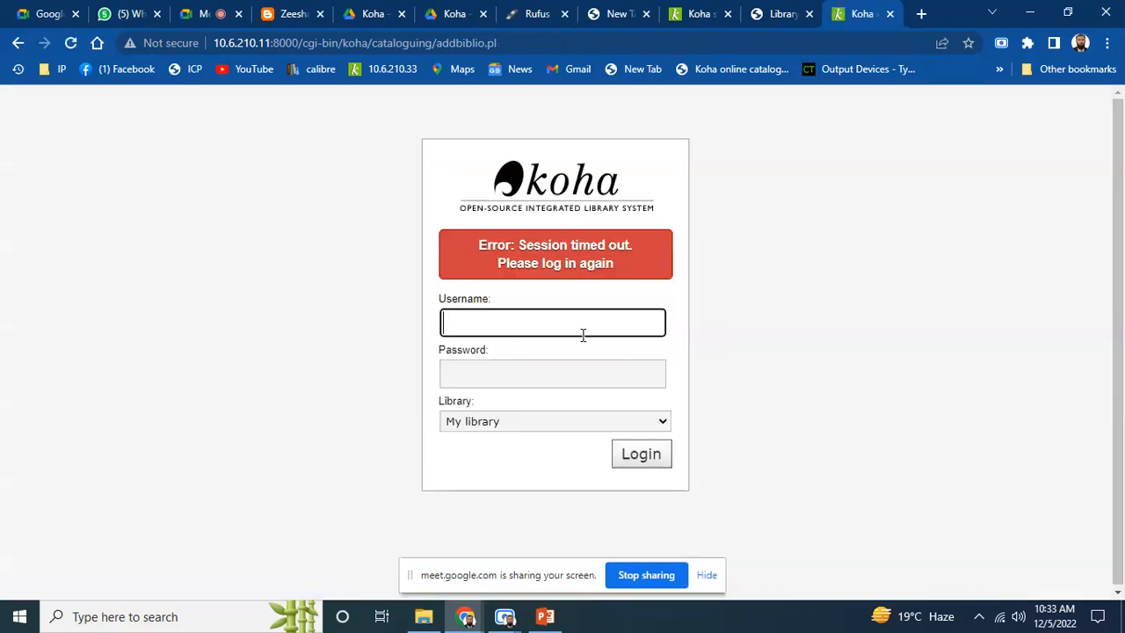
pyautogui.write('1')
pyautogui.press('Tab')
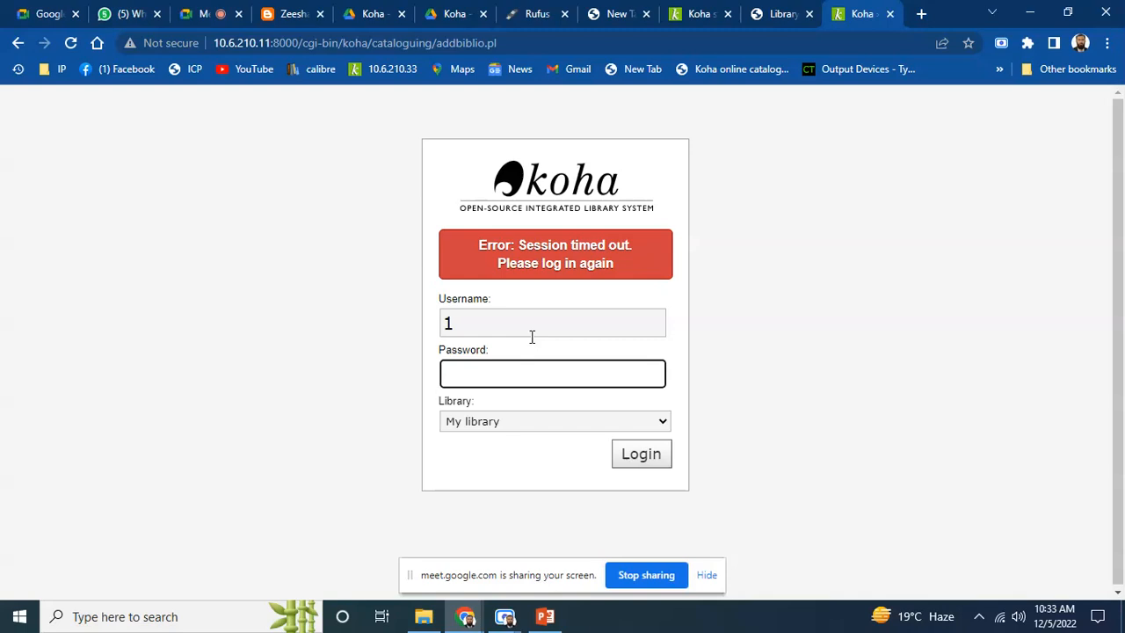
pyautogui.write('1**************')
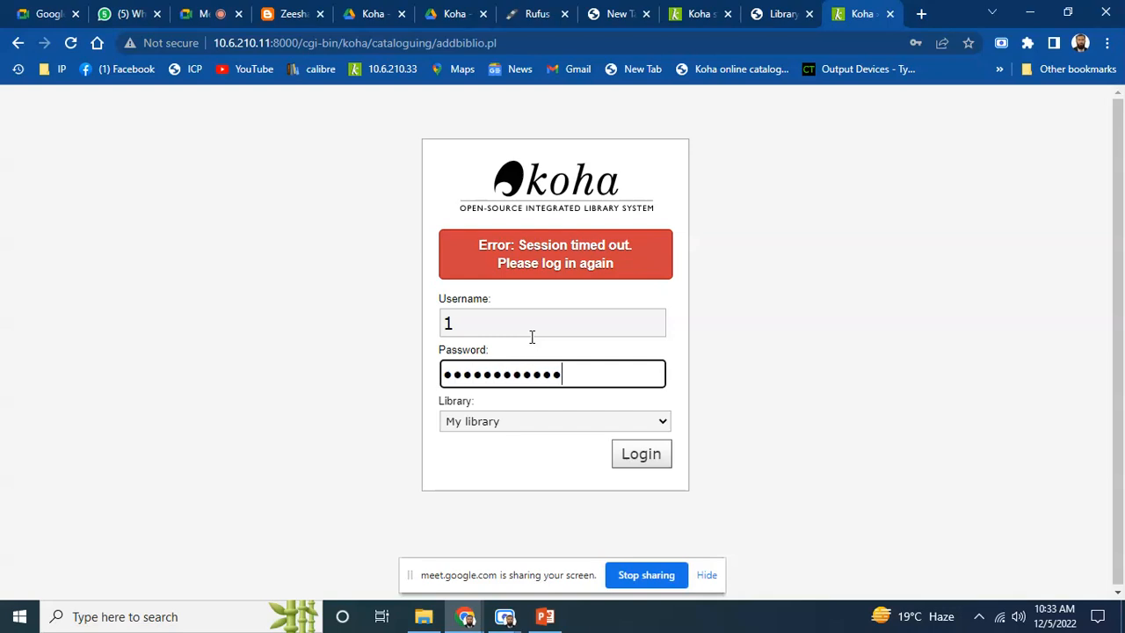
pyautogui.press('Return')
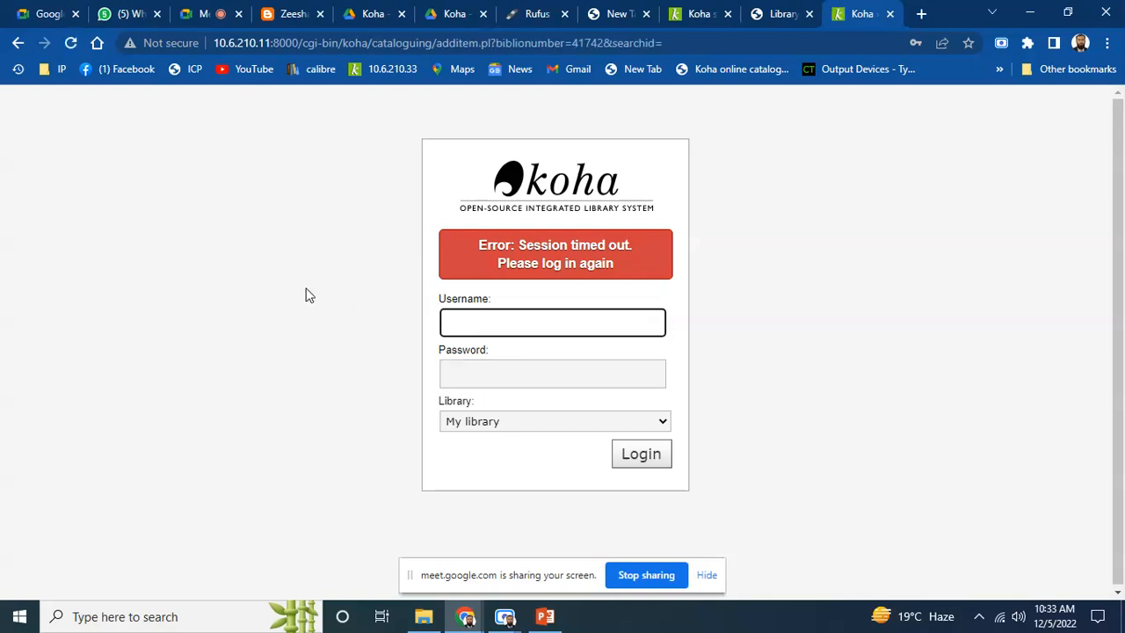
pyautogui.press('Tab')
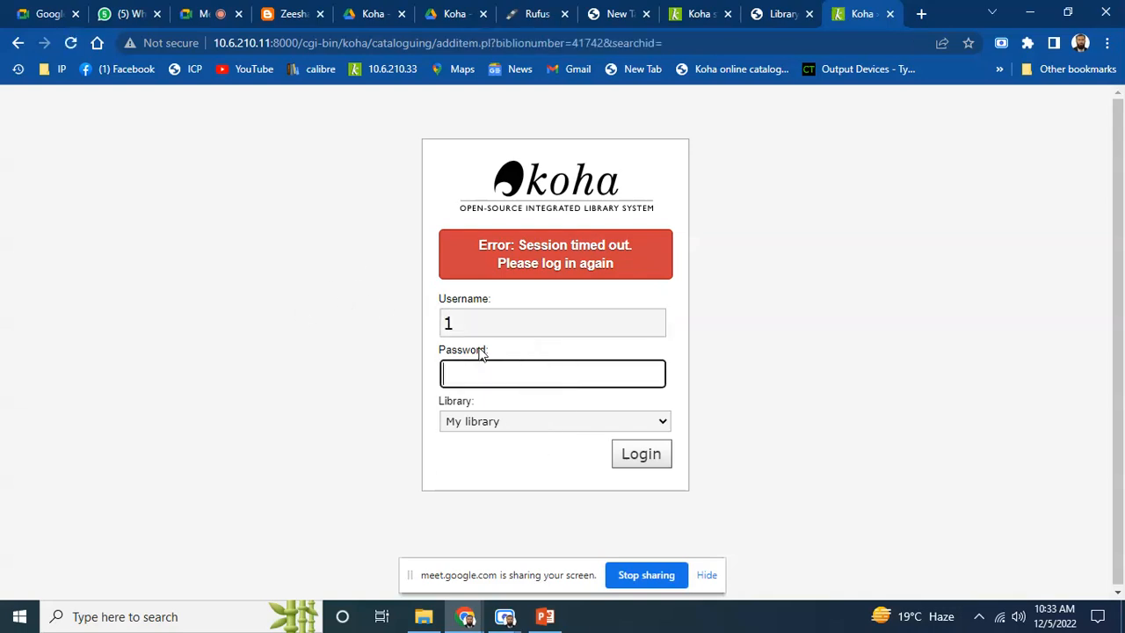
pyautogui.write('•••••••••••••••')
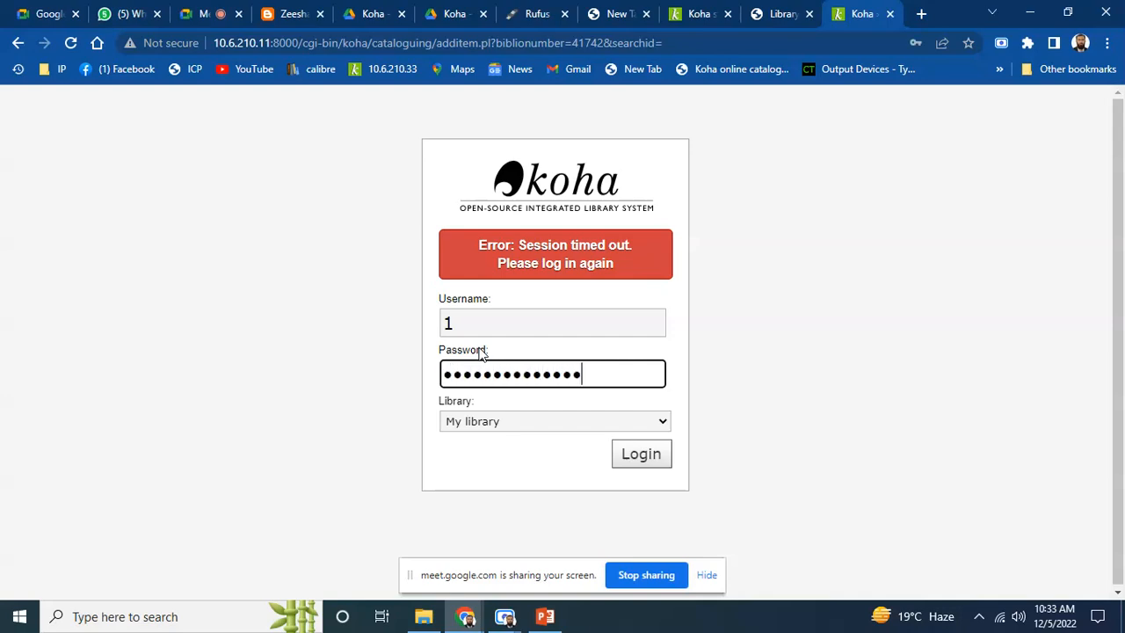
pyautogui.press('Return')
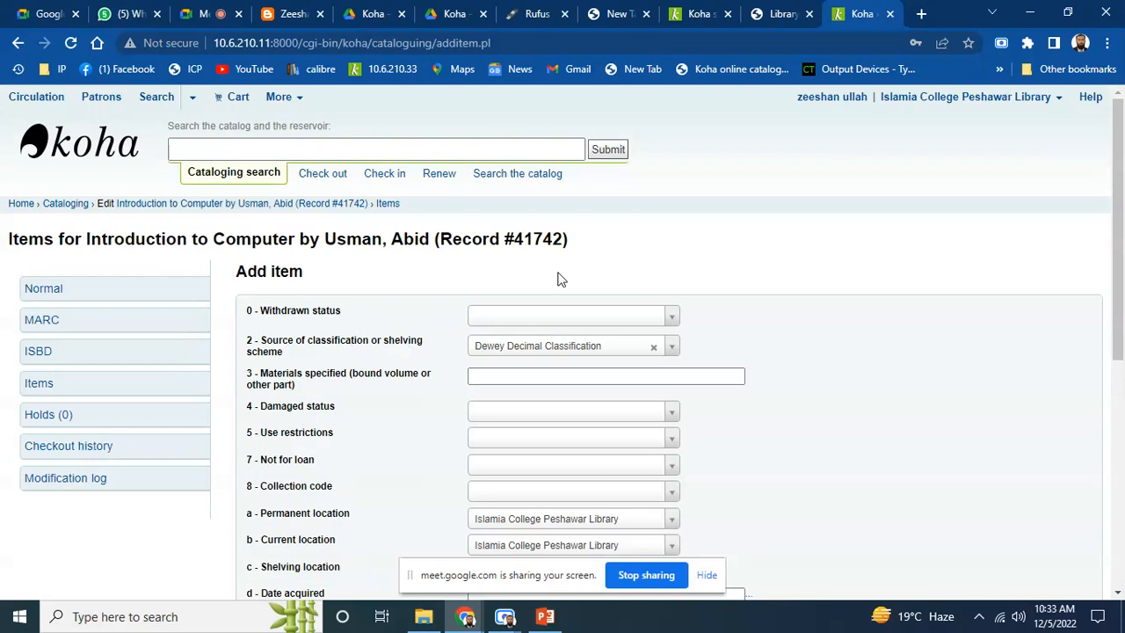
pyautogui.moveTo(1120, 162); pyautogui.dragTo(1120, 185)
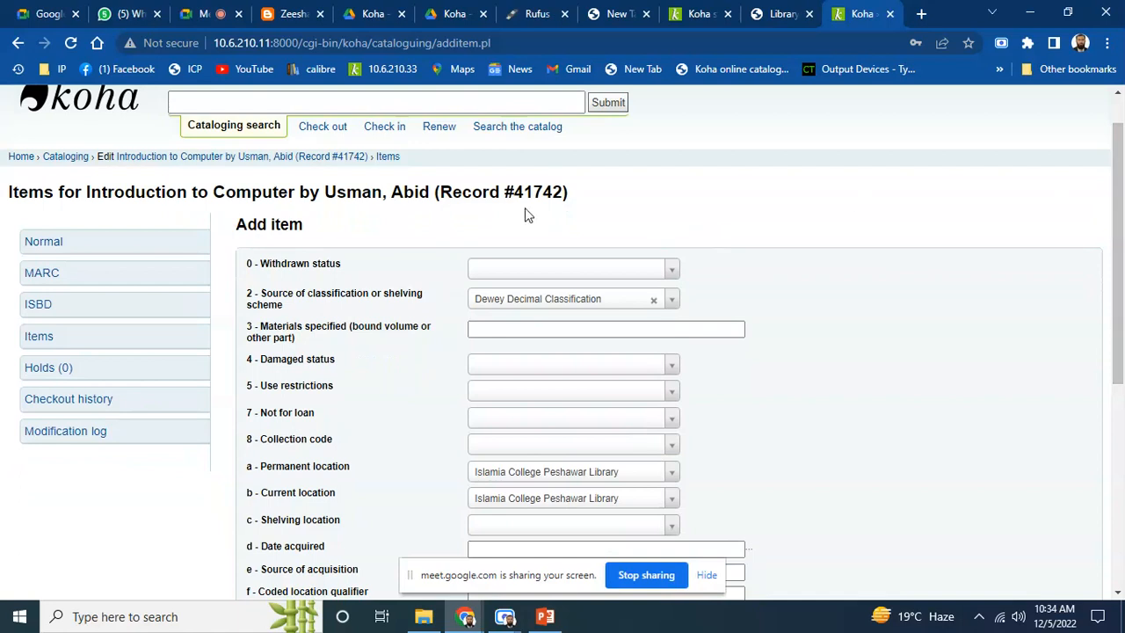
pyautogui.moveTo(1120, 209); pyautogui.dragTo(1122, 227)
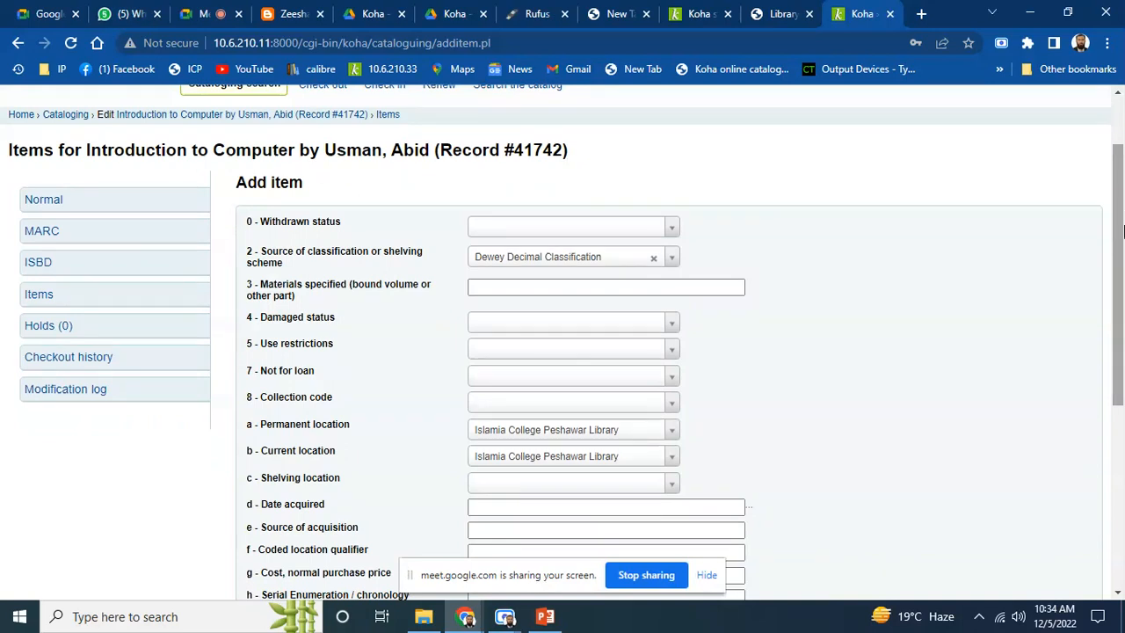
pyautogui.moveTo(1122, 230); pyautogui.dragTo(1120, 235)
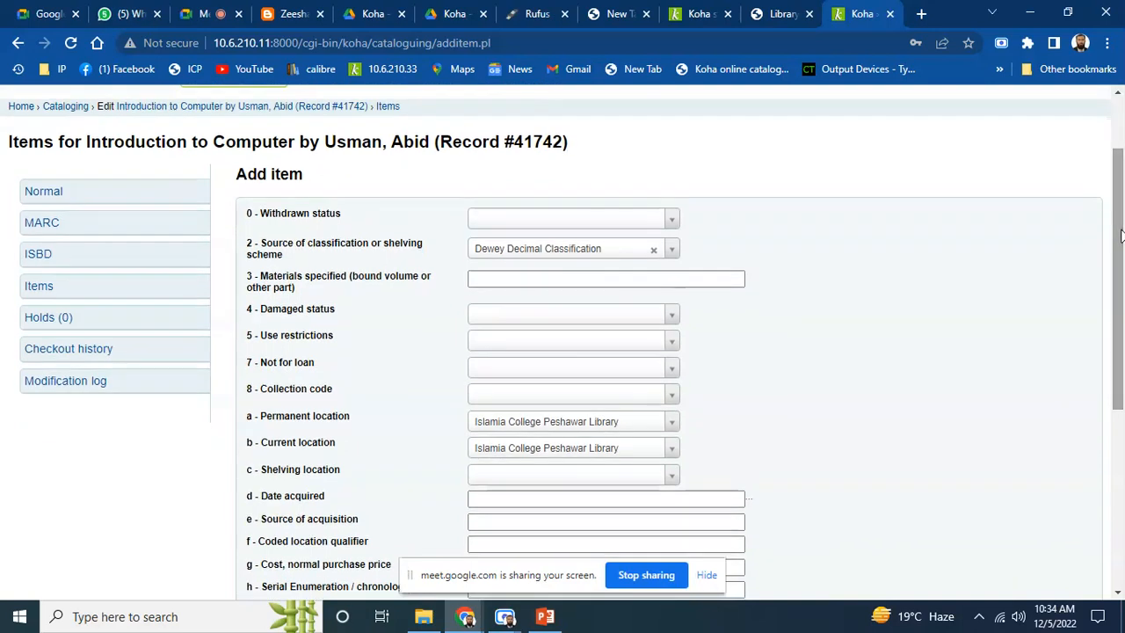
pyautogui.moveTo(1120, 232); pyautogui.dragTo(1122, 230)
pyautogui.click(477, 273)
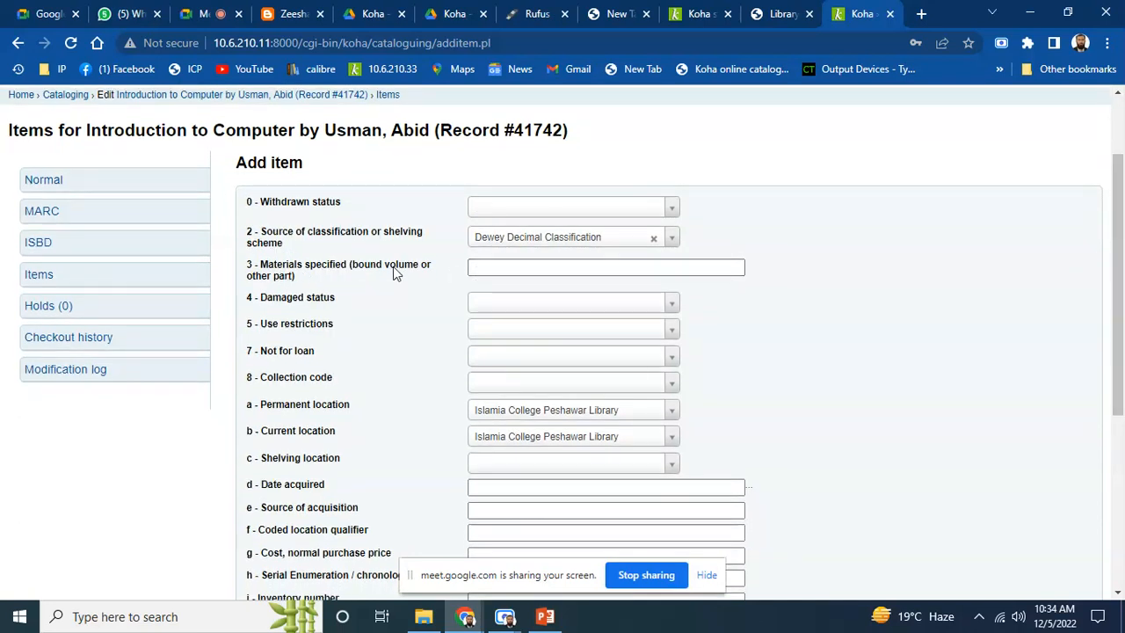
pyautogui.click(542, 267)
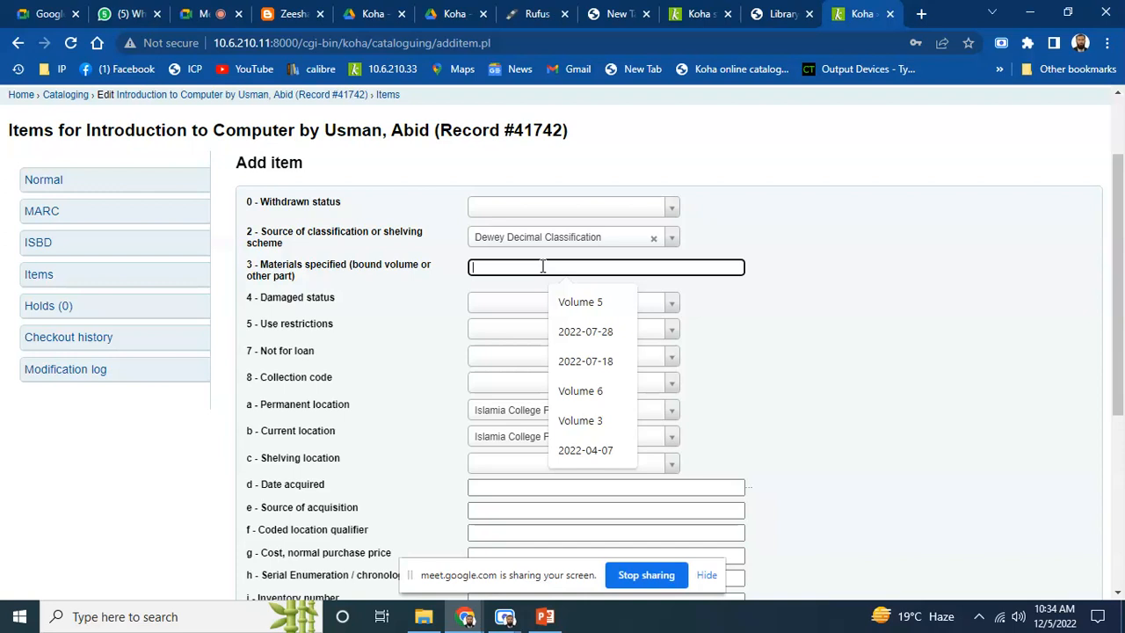
pyautogui.click(367, 299)
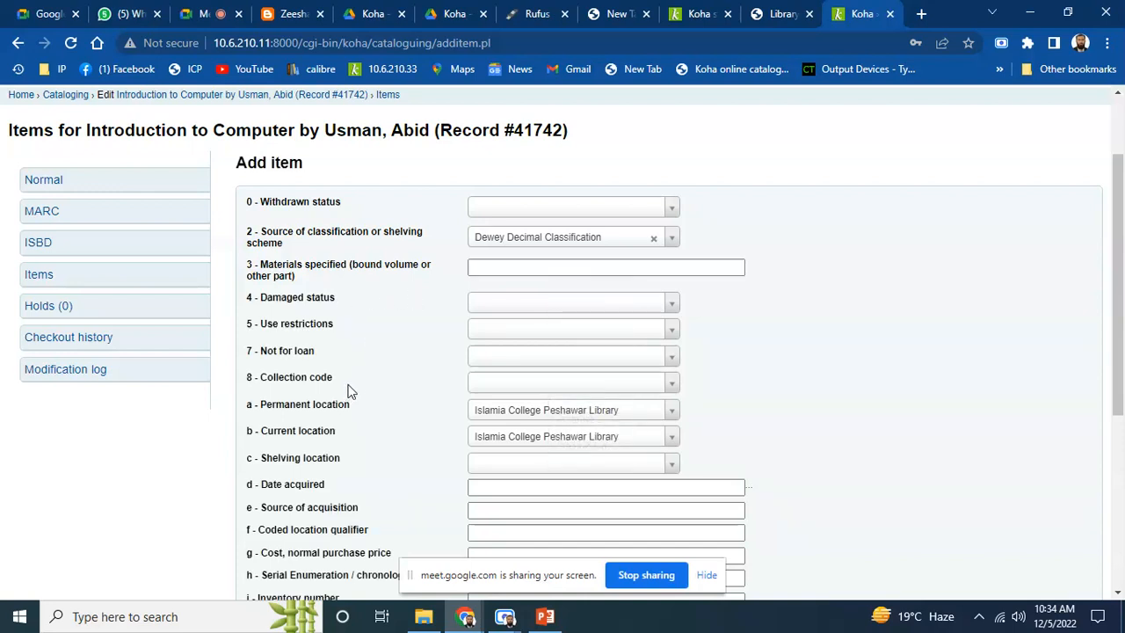
pyautogui.click(589, 355)
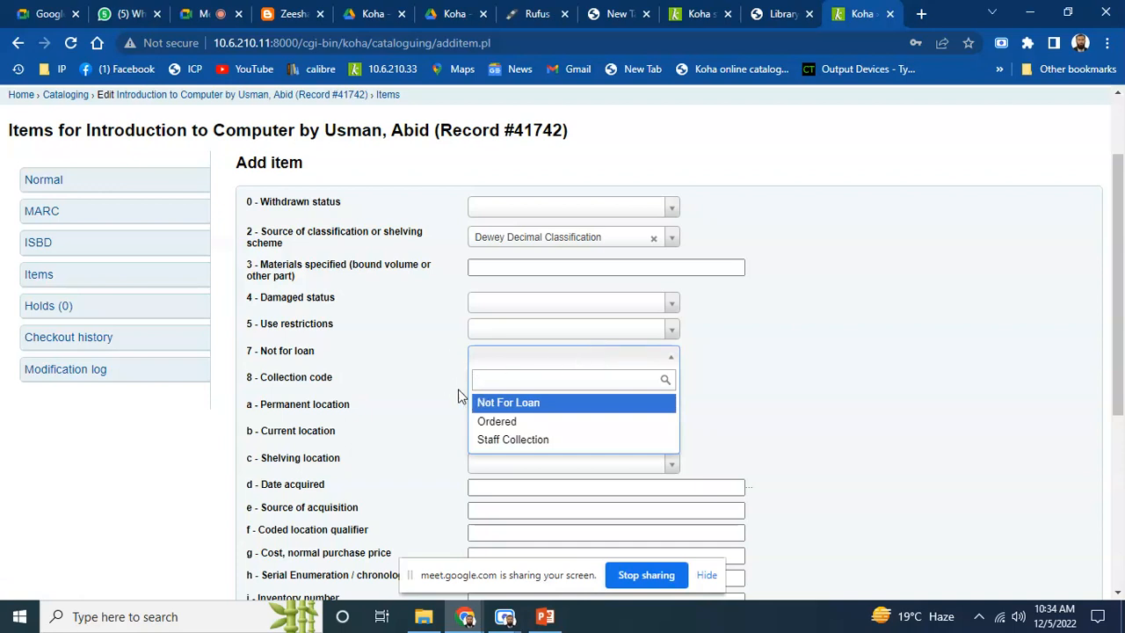
pyautogui.click(424, 360)
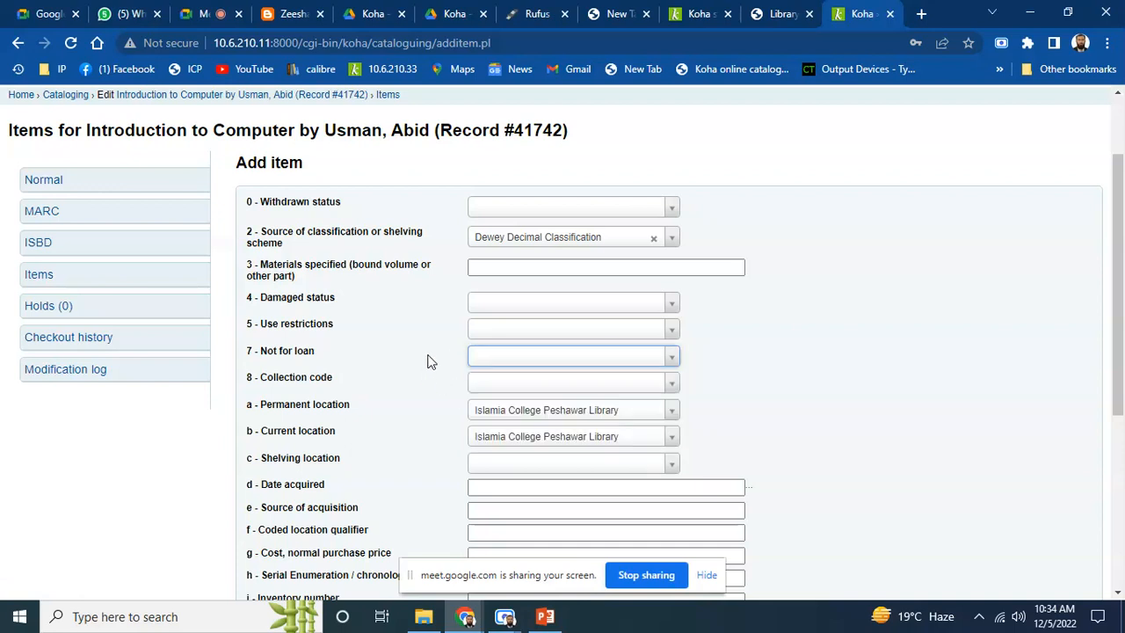
pyautogui.click(492, 362)
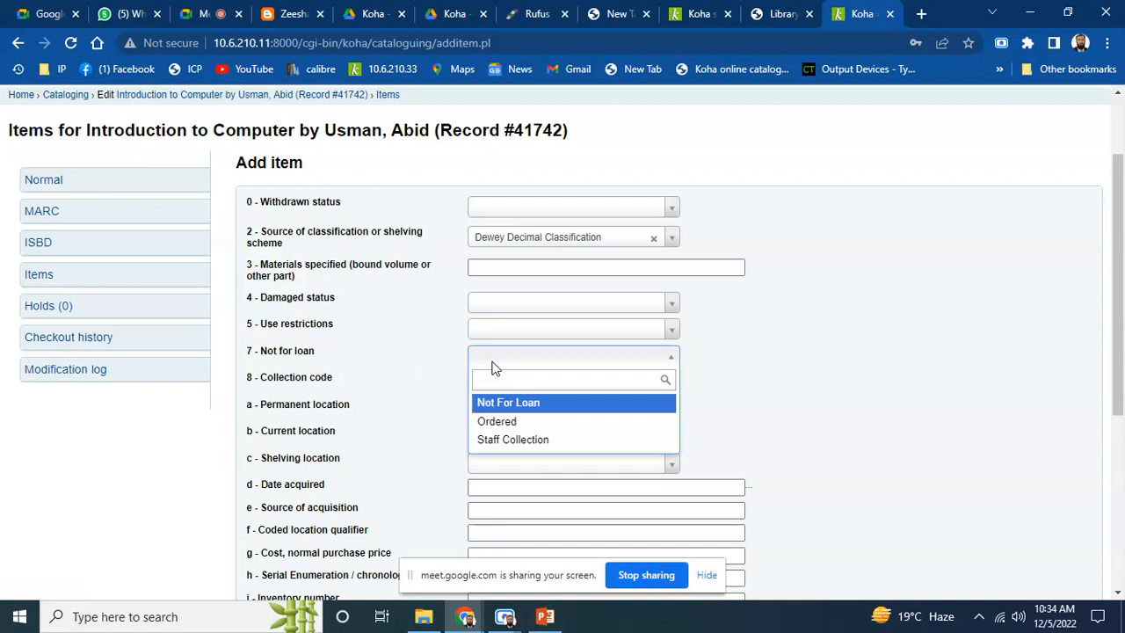
pyautogui.click(431, 351)
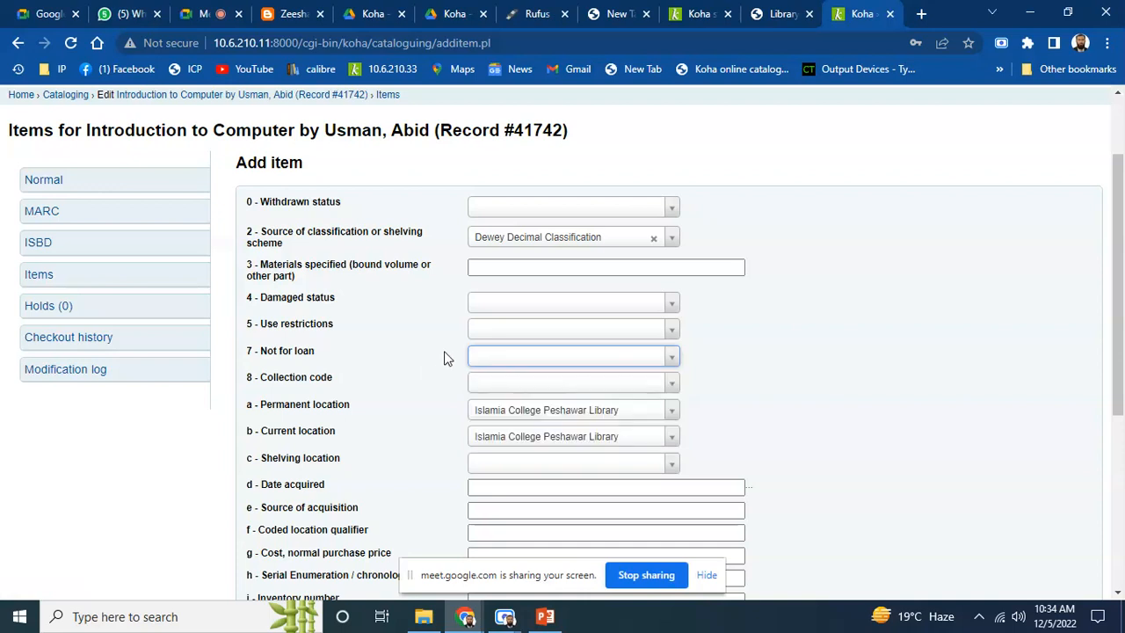
pyautogui.moveTo(1121, 218); pyautogui.dragTo(1121, 260)
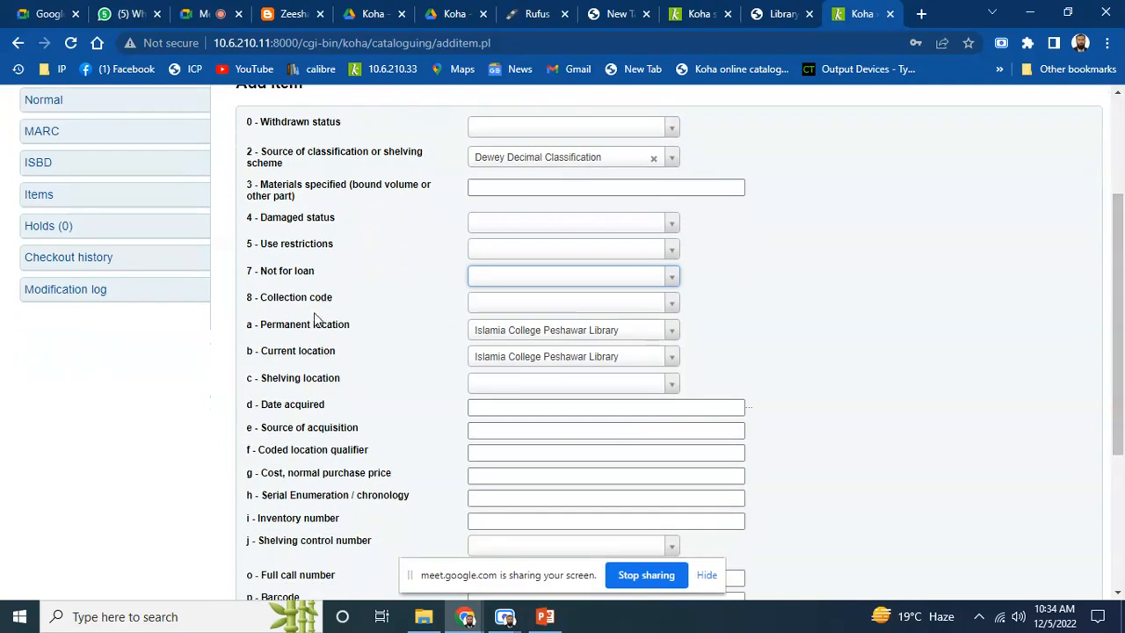
pyautogui.click(525, 304)
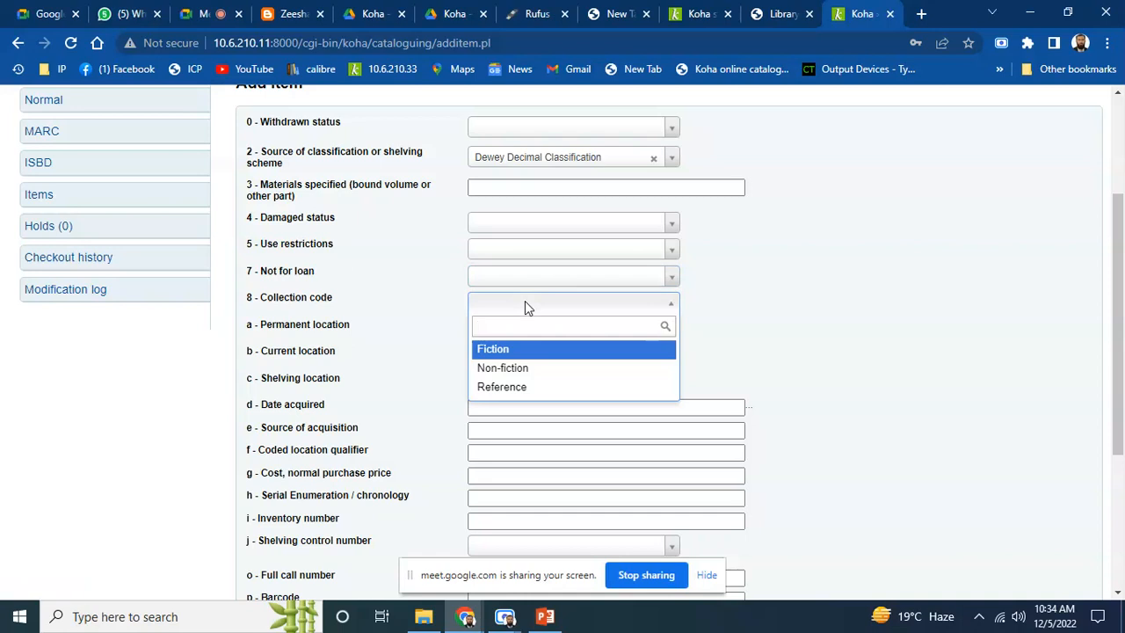
pyautogui.click(524, 304)
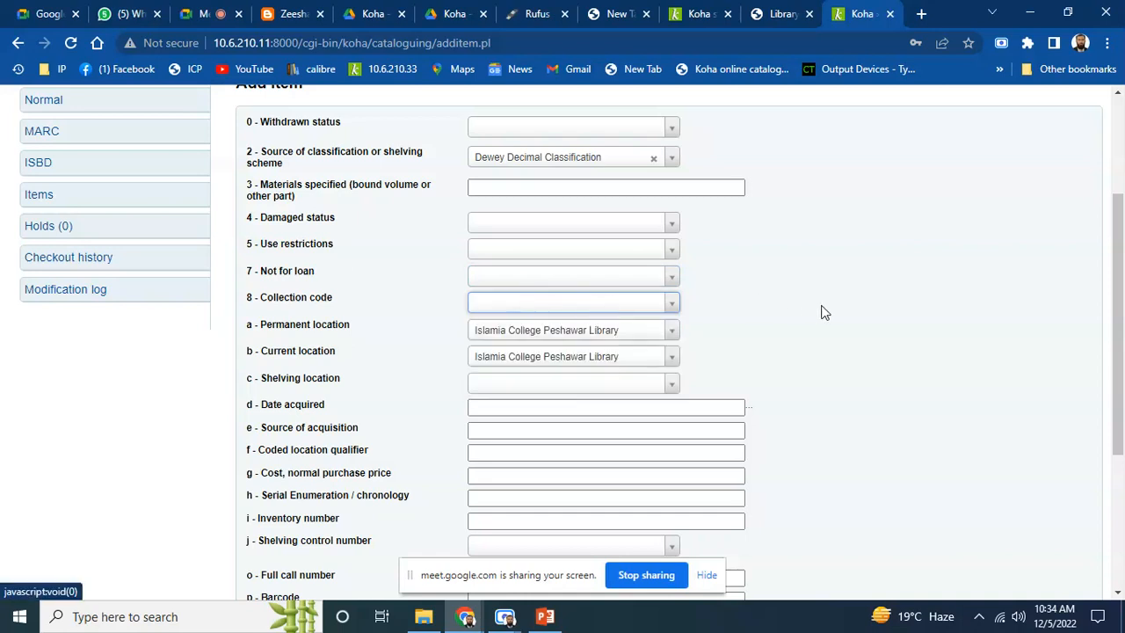
pyautogui.moveTo(1122, 279); pyautogui.dragTo(1122, 294)
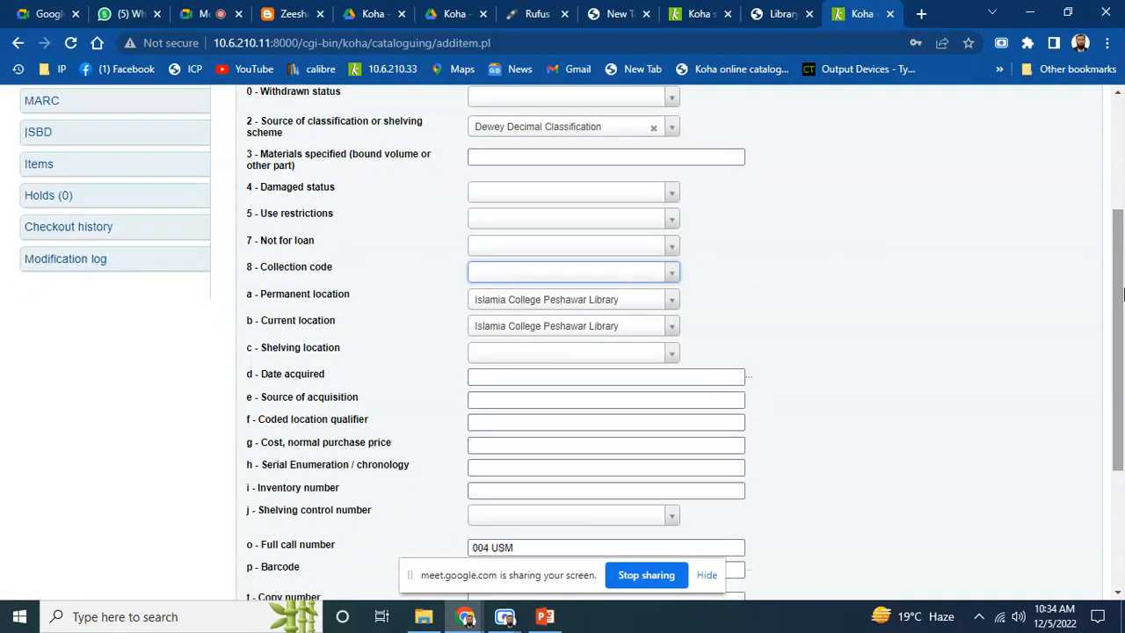
# Leave shelving location and source of acquisition empty and auto-fill Date acquired as 2022-12-05
pyautogui.moveTo(1117, 288); pyautogui.dragTo(1117, 297)
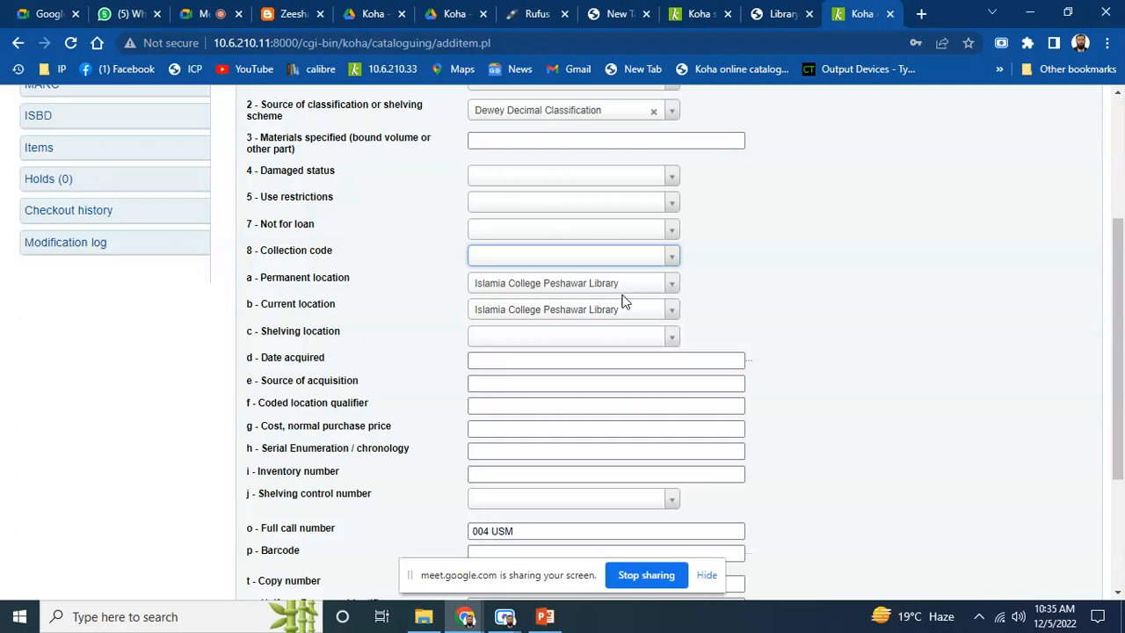
pyautogui.moveTo(1123, 280); pyautogui.dragTo(1123, 287)
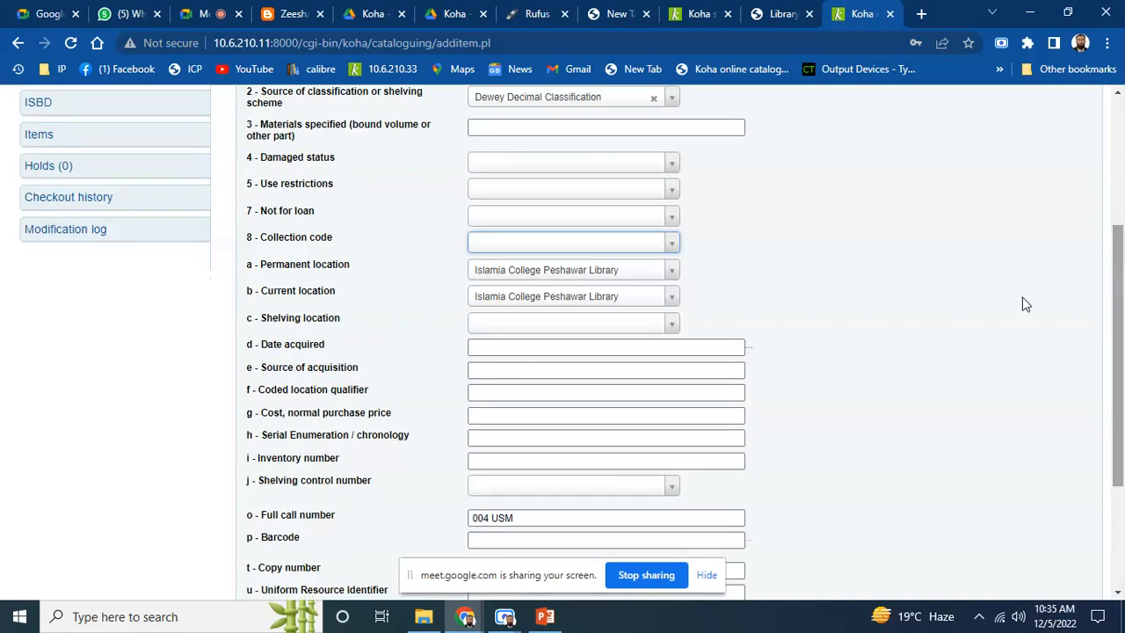
pyautogui.click(615, 325)
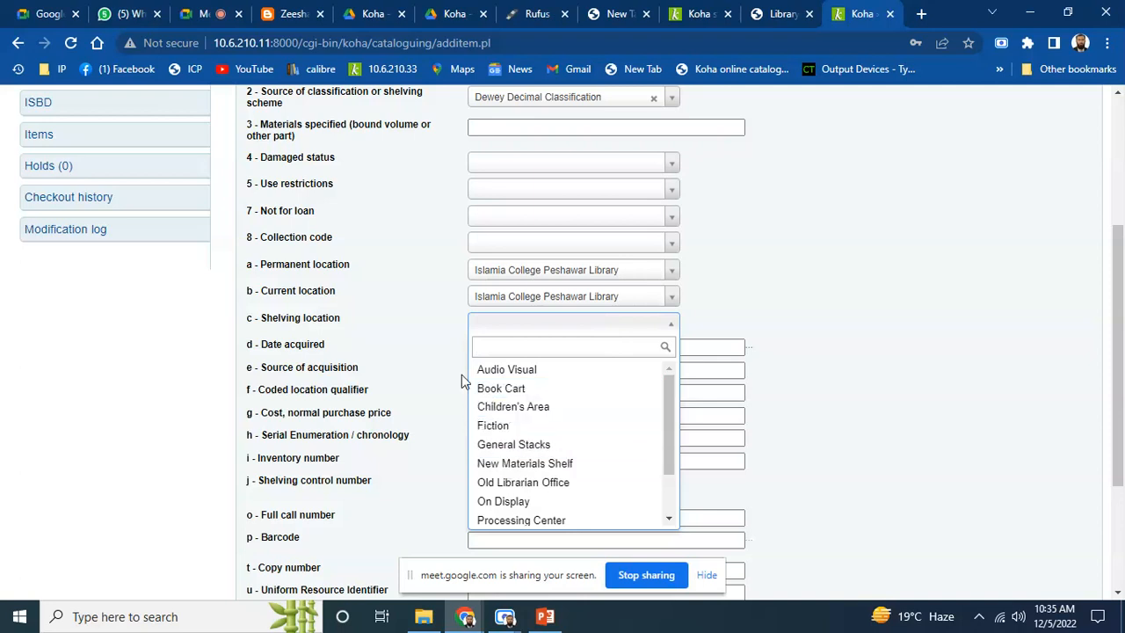
pyautogui.click(416, 338)
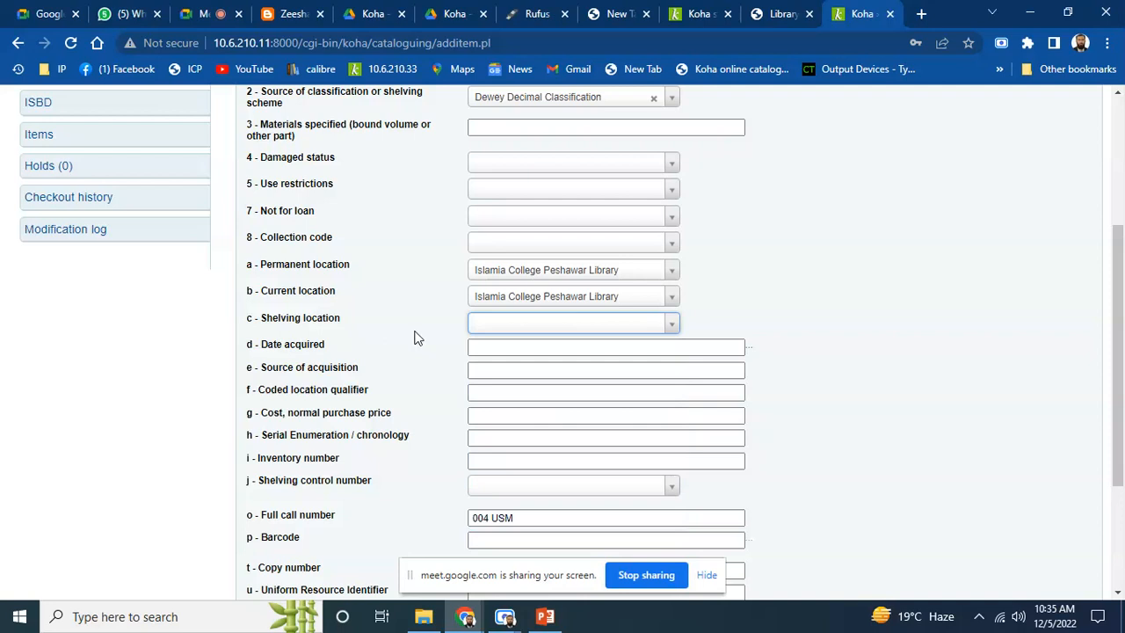
pyautogui.click(583, 347)
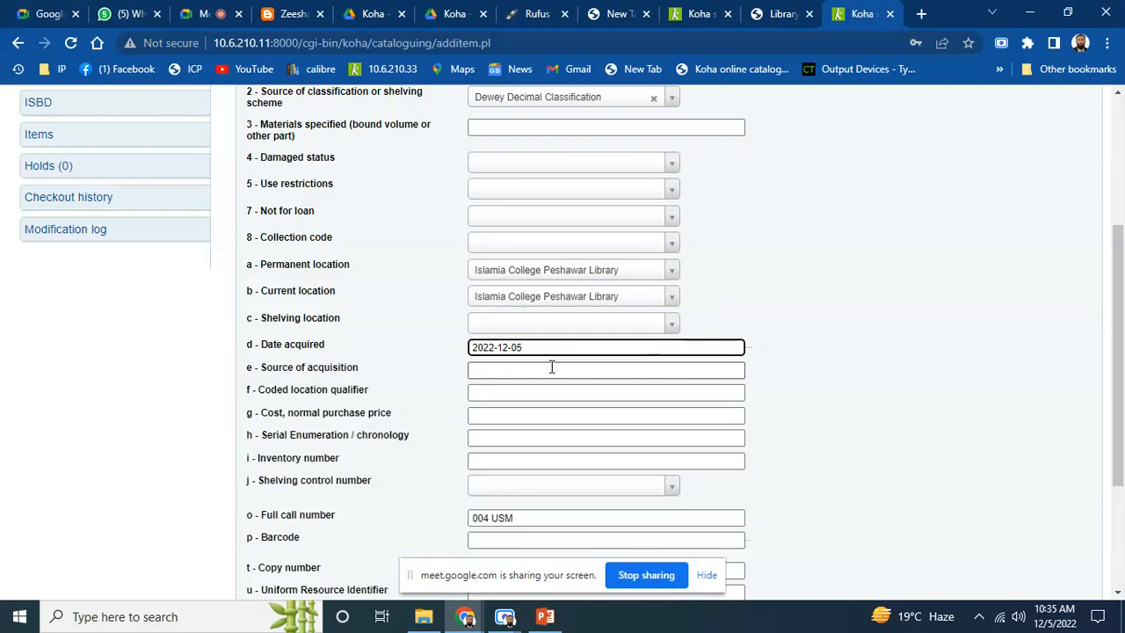
pyautogui.click(550, 368)
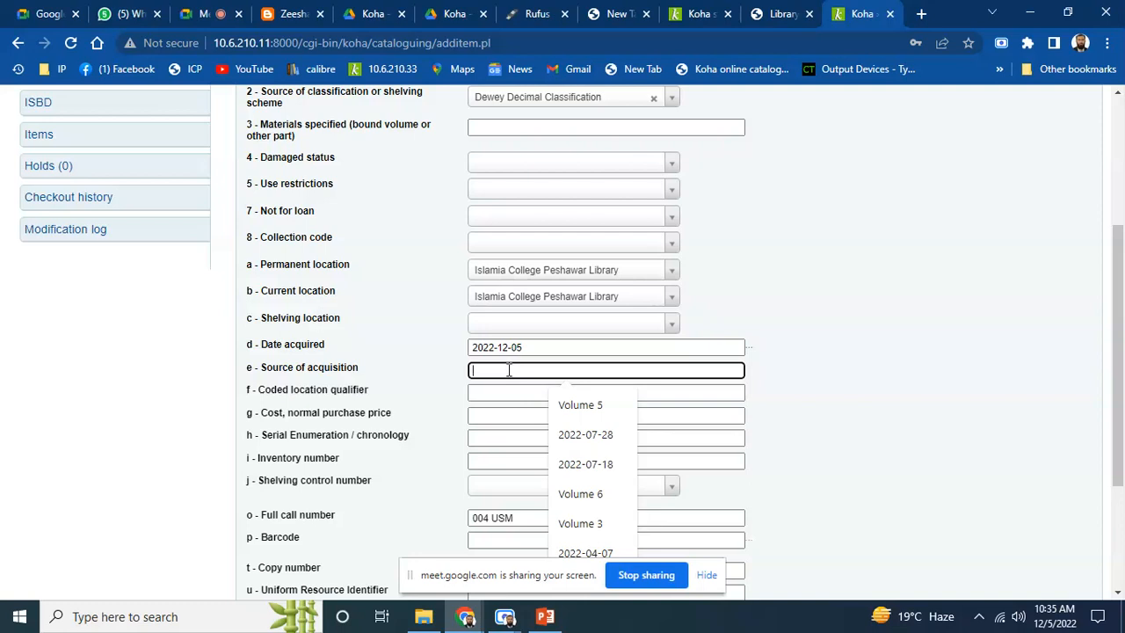
pyautogui.click(449, 407)
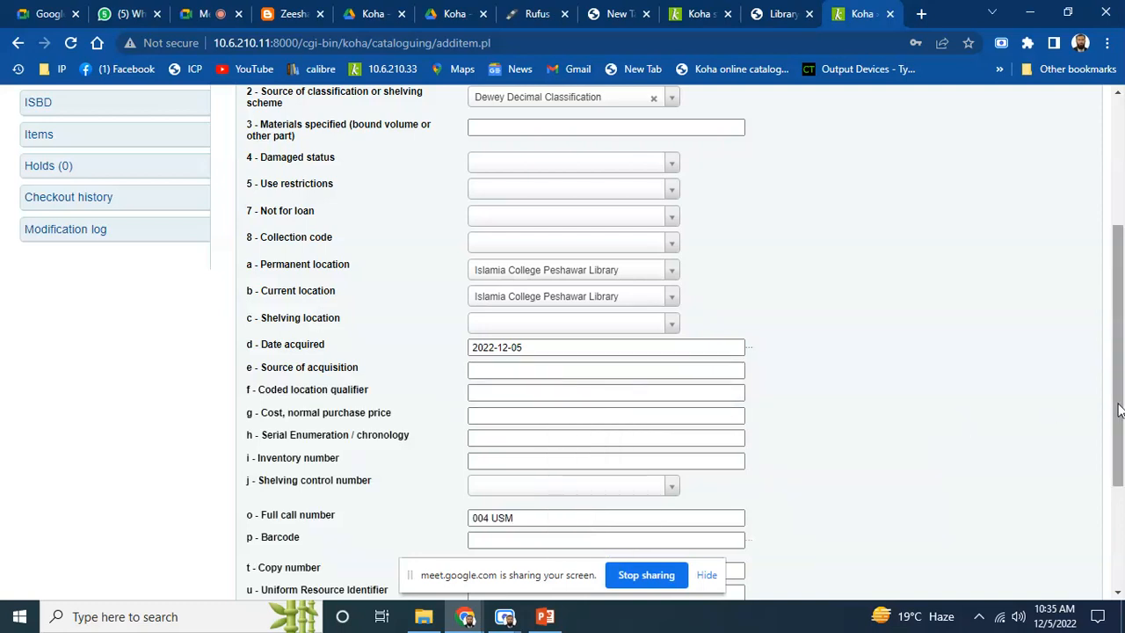
pyautogui.moveTo(1122, 328); pyautogui.dragTo(1122, 426)
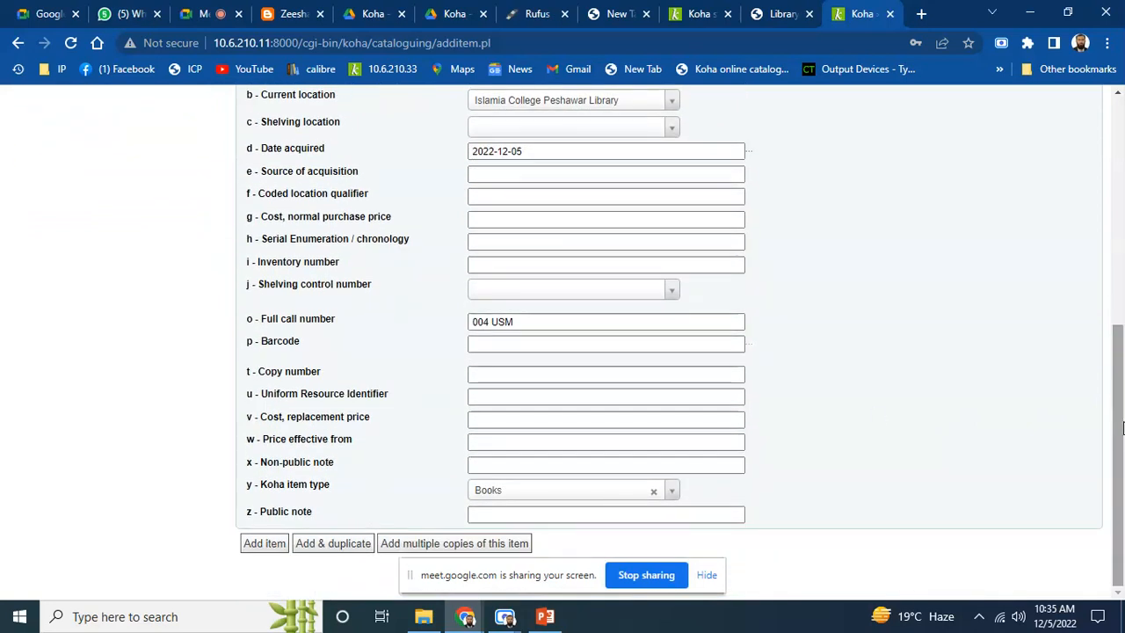
# Check call number 004 USM and enter barcode 00012, leaving the price fields untouched
pyautogui.click(488, 323)
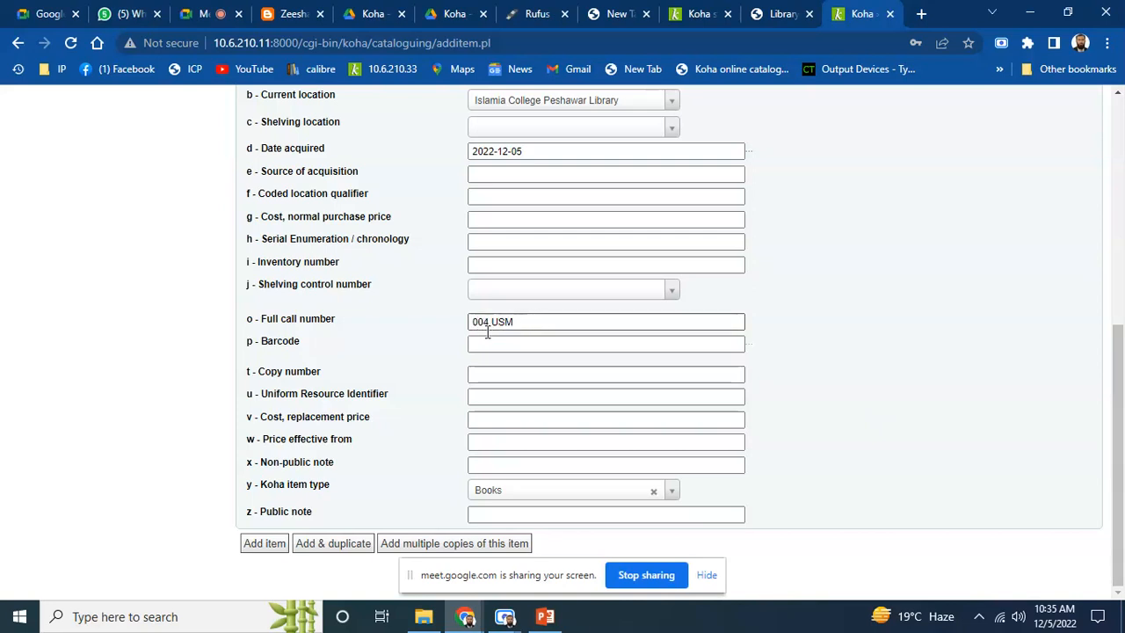
pyautogui.click(504, 346)
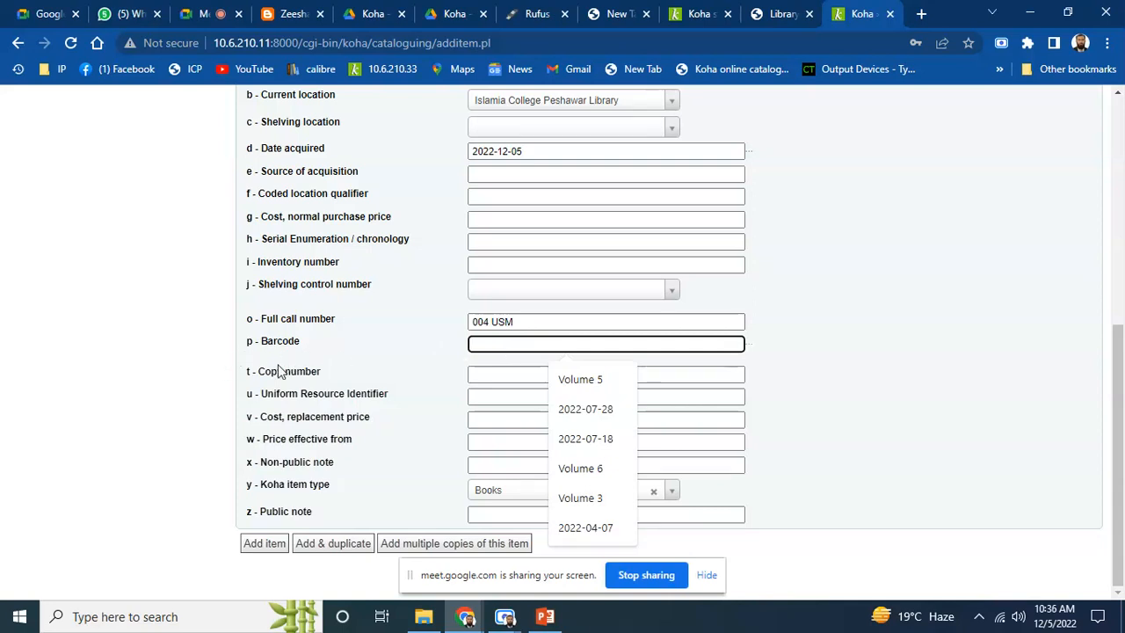
pyautogui.write('00012')
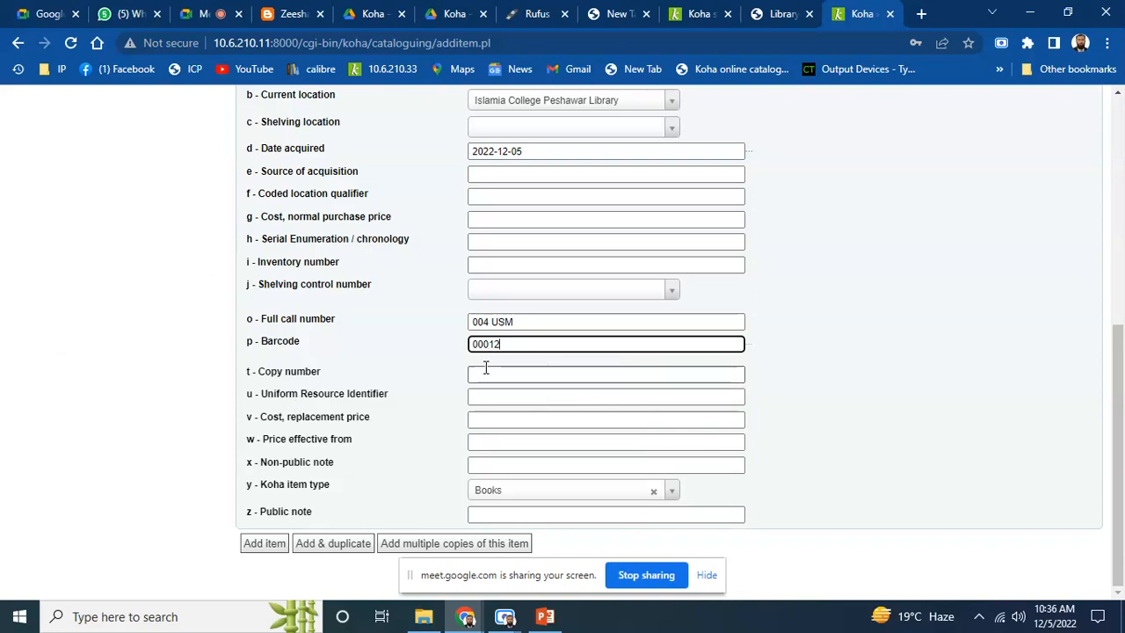
pyautogui.click(442, 358)
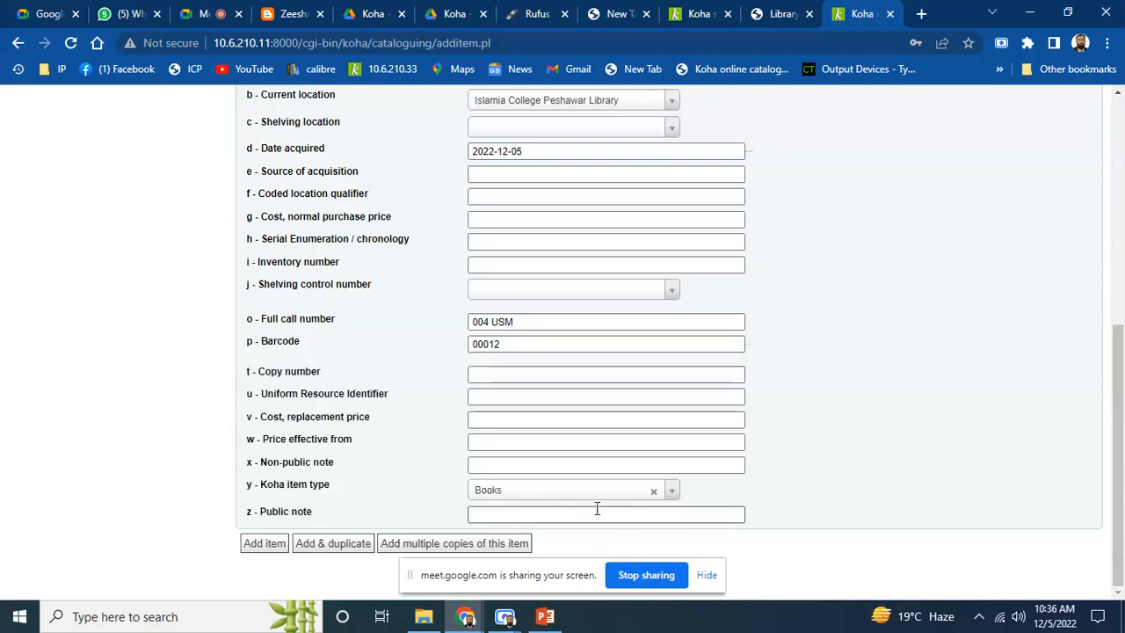
pyautogui.click(480, 420)
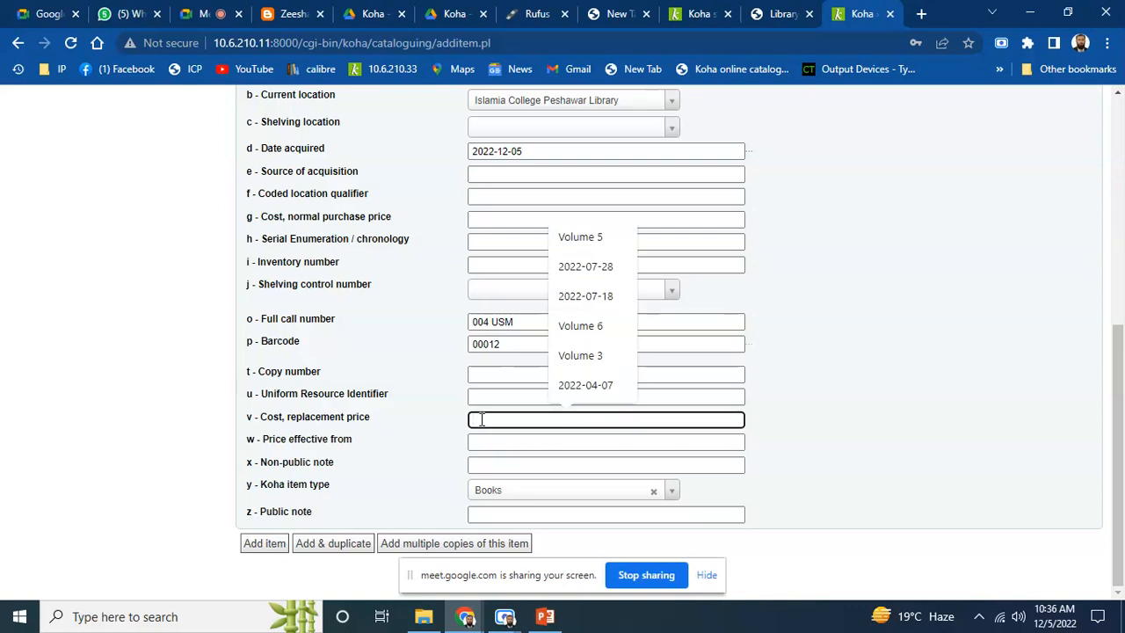
pyautogui.click(483, 439)
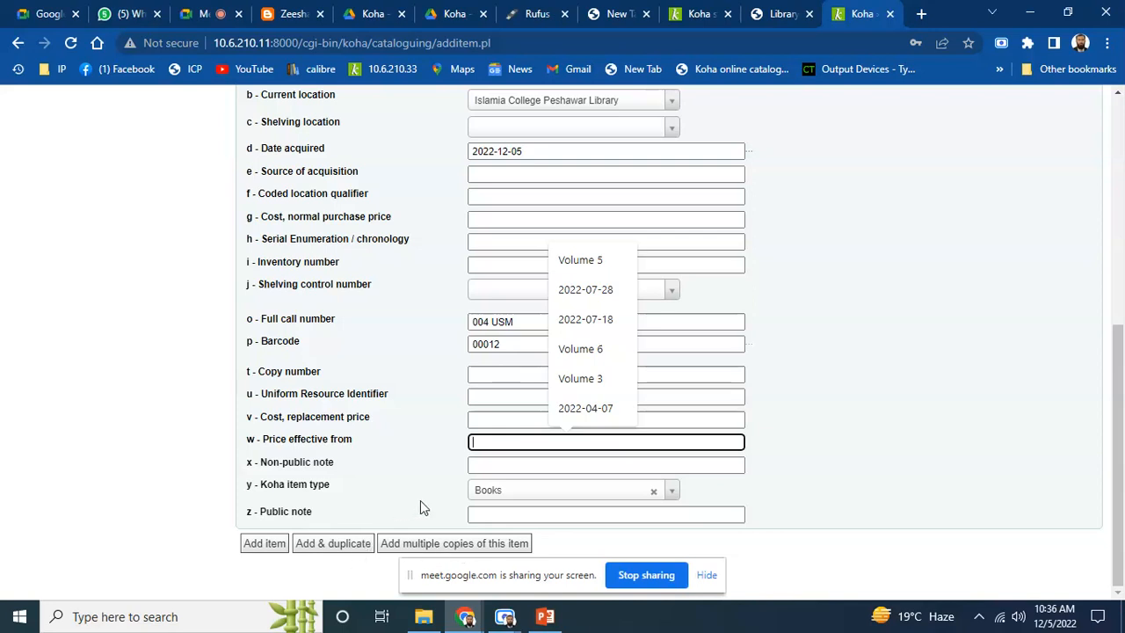
# Add the item and verify the items table lists barcode 00012, 004 USM, Books
pyautogui.click(261, 545)
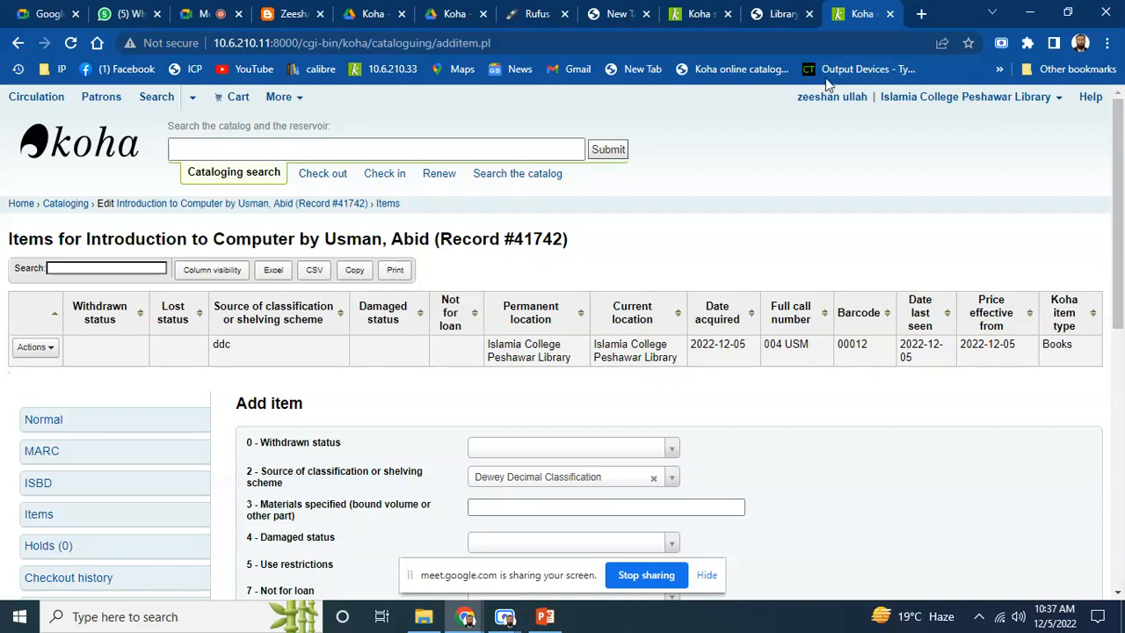
pyautogui.moveTo(510, 617)
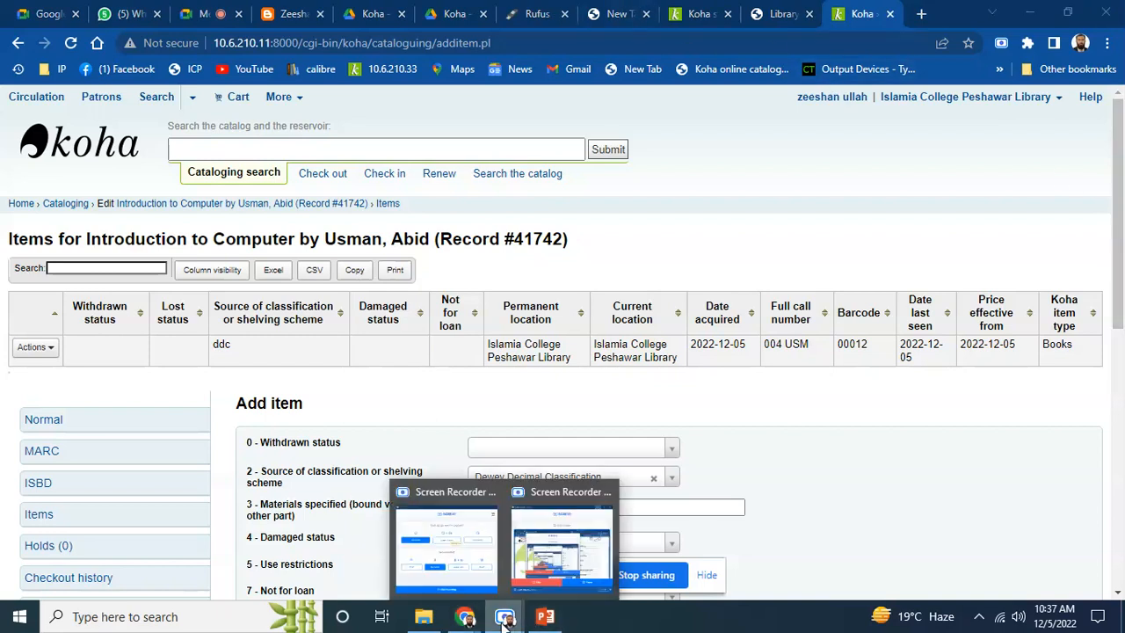